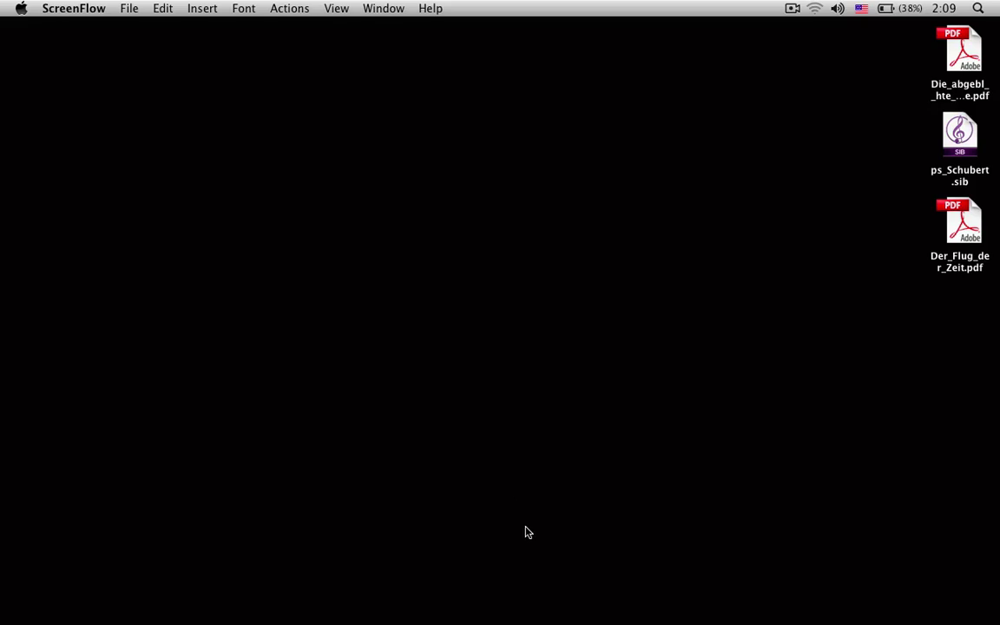
Step: Launch Sibelius 7 and start a new score from the Piano template
{"action": "left_click", "coordinate": [571, 592]}
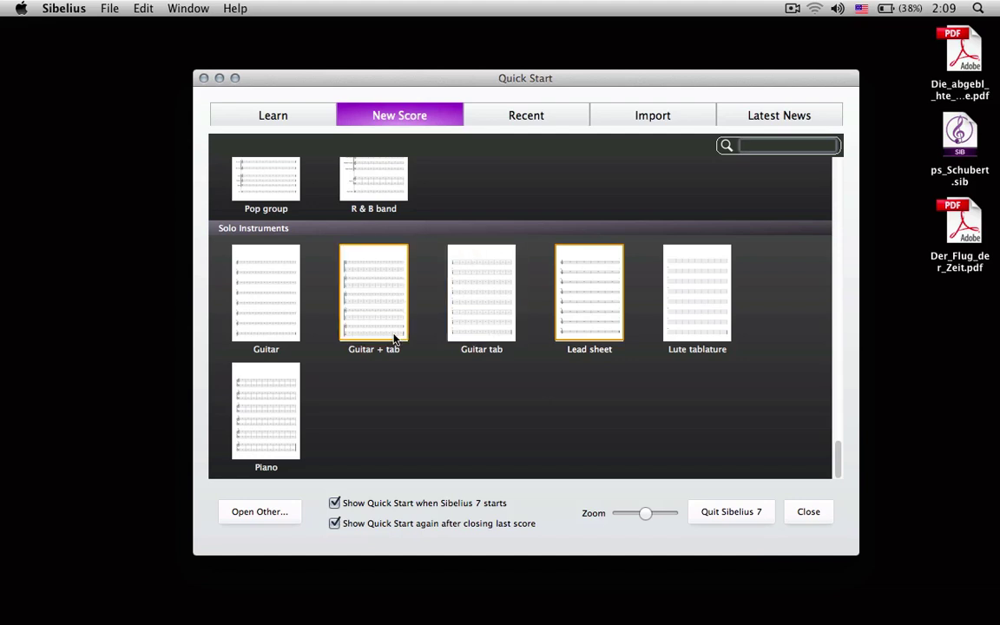
{"action": "scroll", "coordinate": [395, 338], "scroll_direction": "up", "scroll_amount": 3}
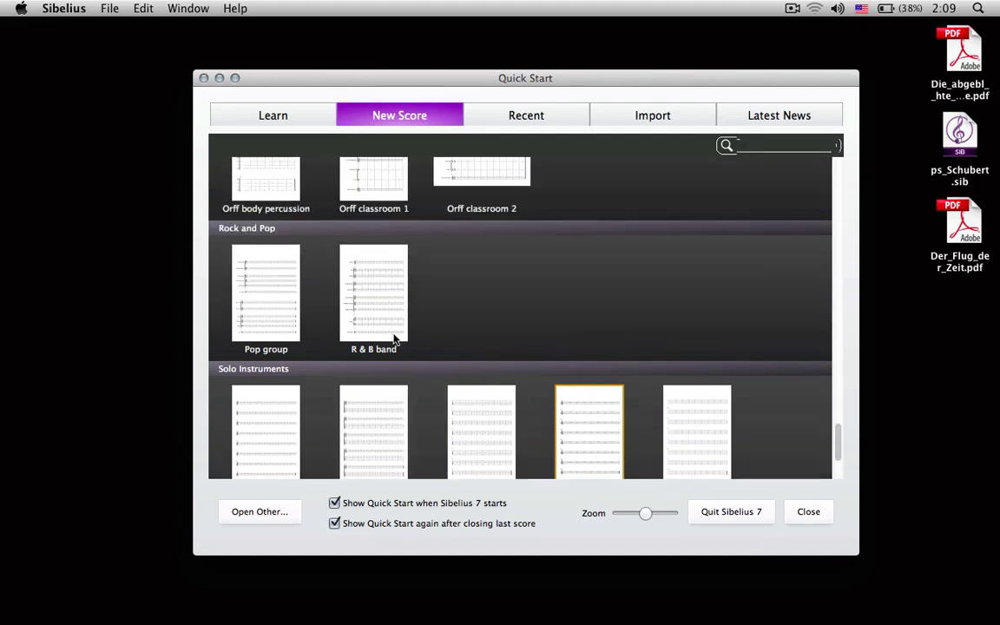
{"action": "scroll", "coordinate": [395, 338], "scroll_direction": "down", "scroll_amount": 3}
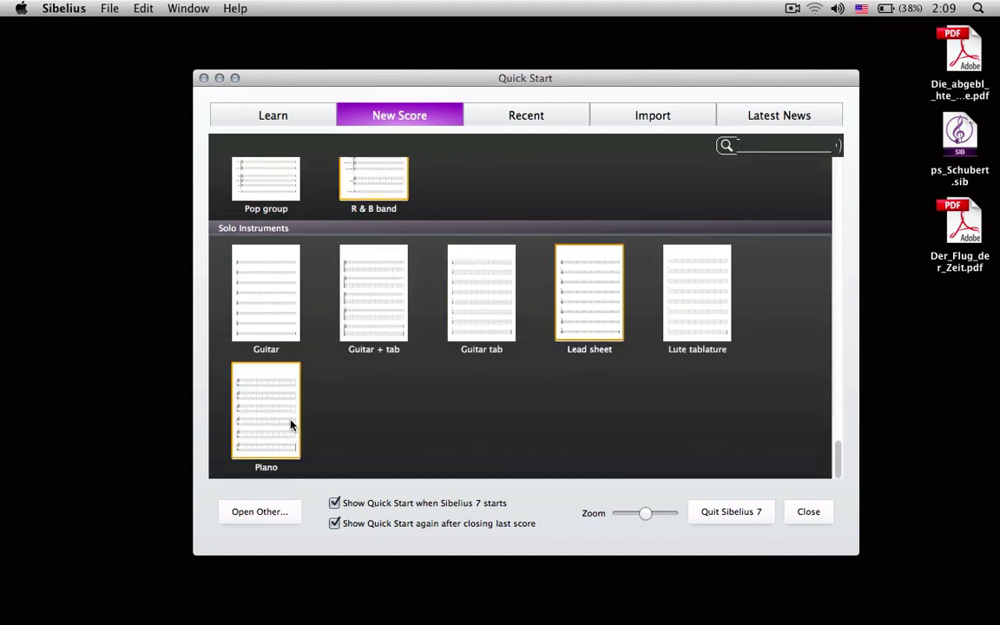
{"action": "left_click", "coordinate": [292, 426]}
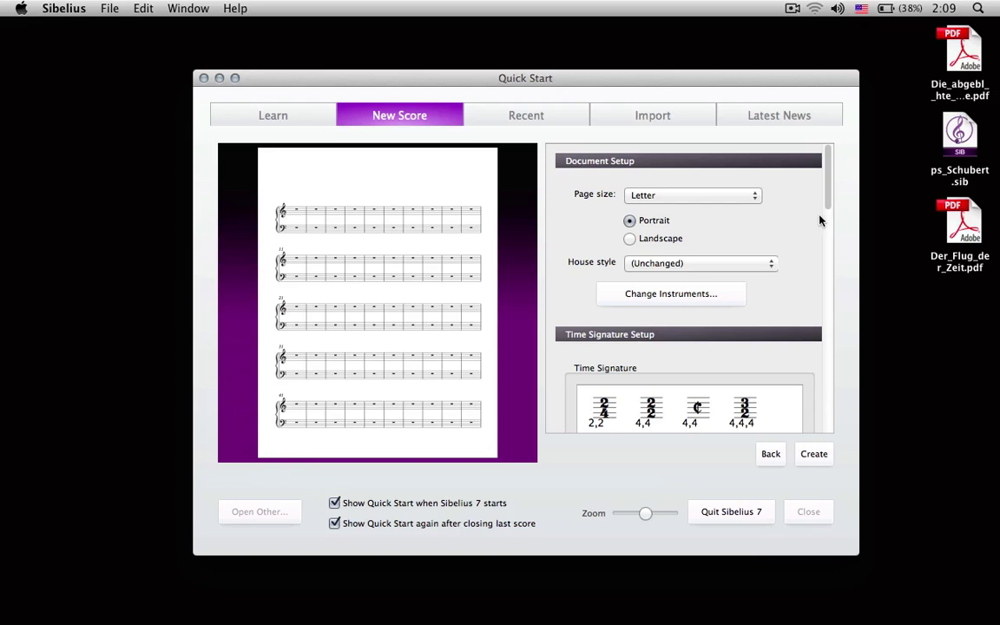
Step: Try the Keyboard Inkpen2 house style, then set the house style back to (Unchanged)
{"action": "scroll", "coordinate": [819, 220], "scroll_direction": "down", "scroll_amount": 3}
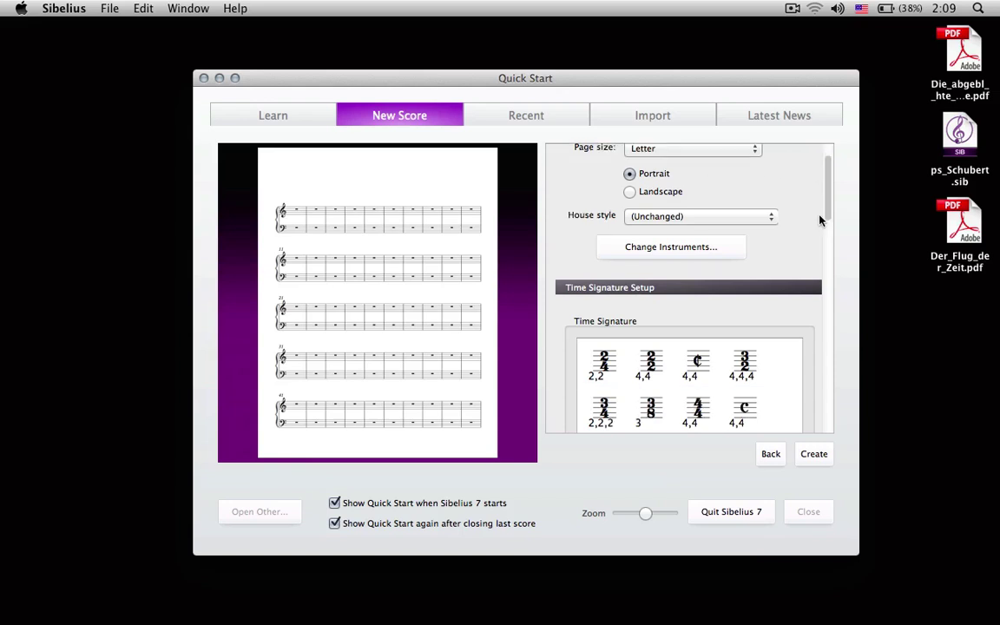
{"action": "left_click", "coordinate": [730, 218]}
{"action": "left_click", "coordinate": [728, 274]}
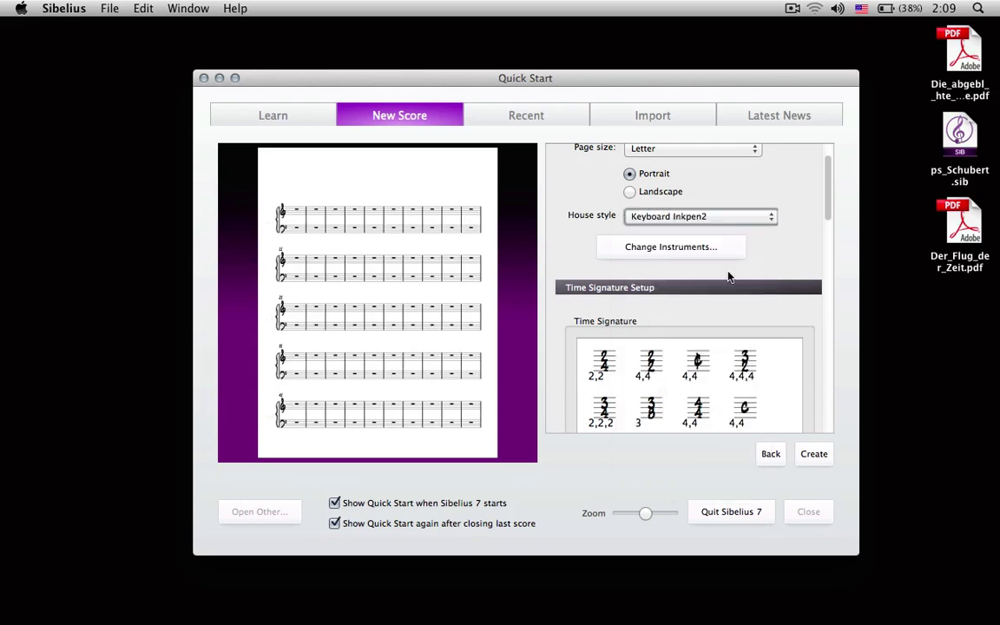
{"action": "left_click", "coordinate": [675, 218]}
{"action": "left_click", "coordinate": [697, 205]}
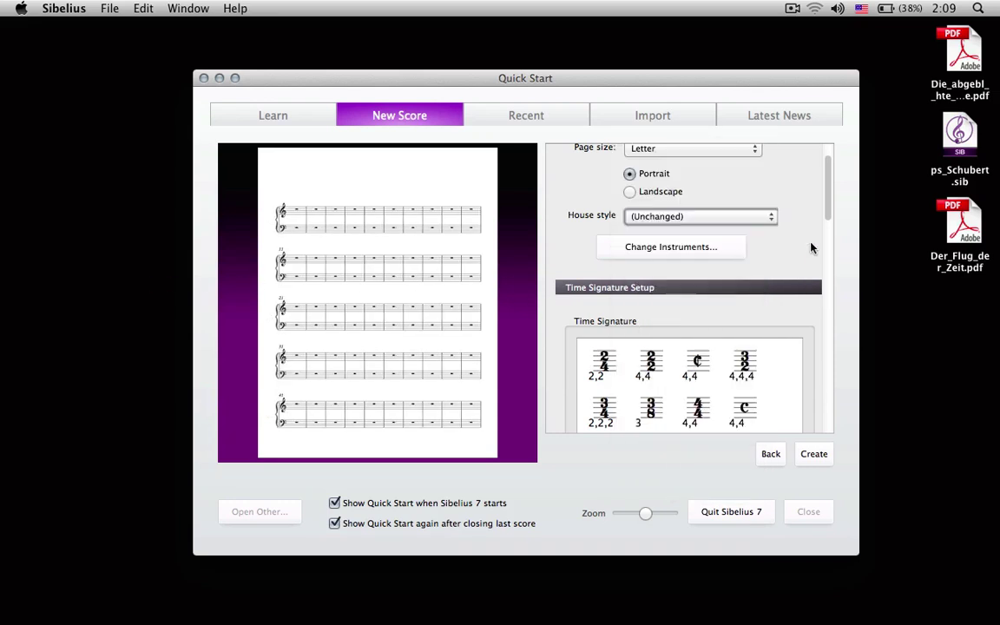
Step: Choose D major as the key signature for the new score
{"action": "scroll", "coordinate": [811, 250], "scroll_direction": "down", "scroll_amount": 10}
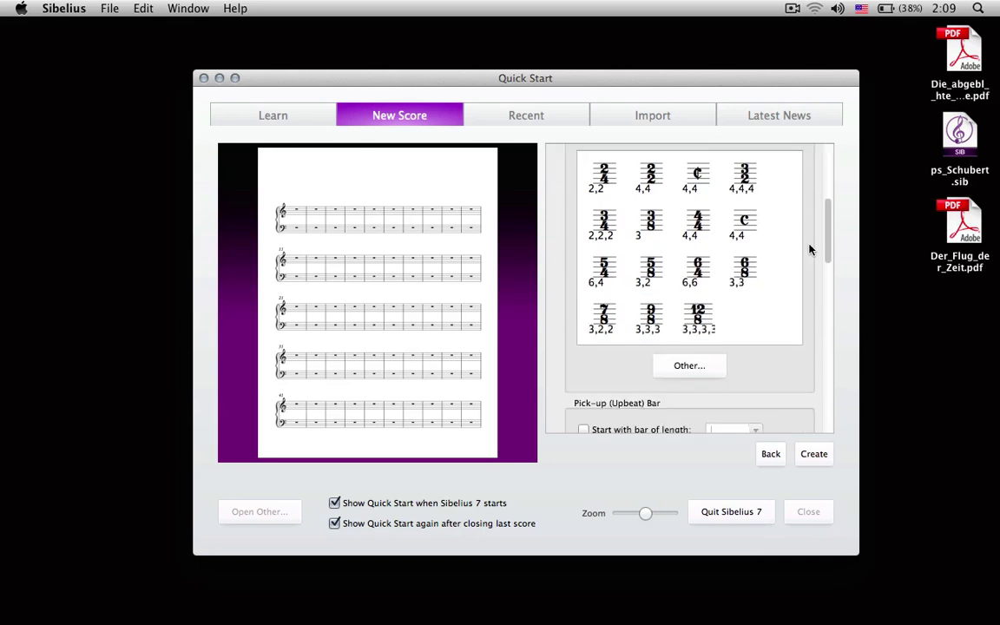
{"action": "scroll", "coordinate": [773, 317], "scroll_direction": "up", "scroll_amount": 2}
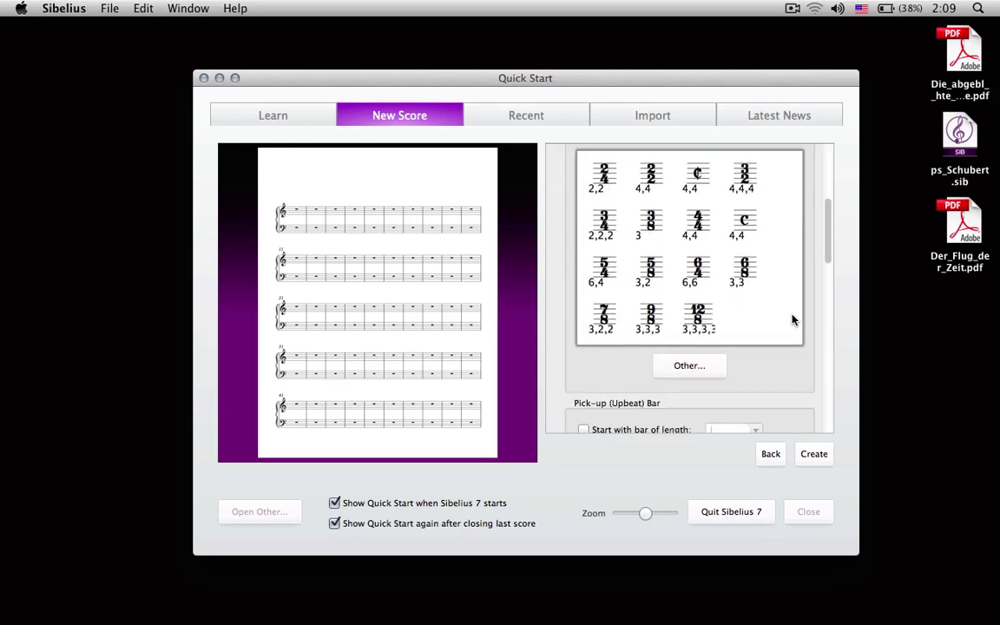
{"action": "scroll", "coordinate": [777, 316], "scroll_direction": "down", "scroll_amount": 5}
{"action": "scroll", "coordinate": [760, 304], "scroll_direction": "down", "scroll_amount": 2}
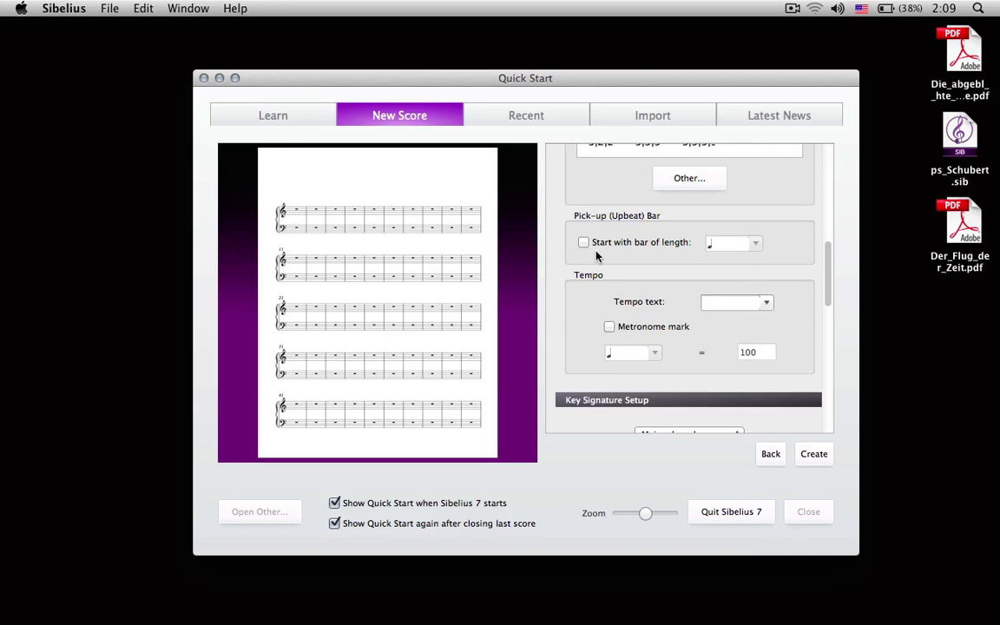
{"action": "scroll", "coordinate": [739, 281], "scroll_direction": "down", "scroll_amount": 2}
{"action": "scroll", "coordinate": [784, 290], "scroll_direction": "down", "scroll_amount": 5}
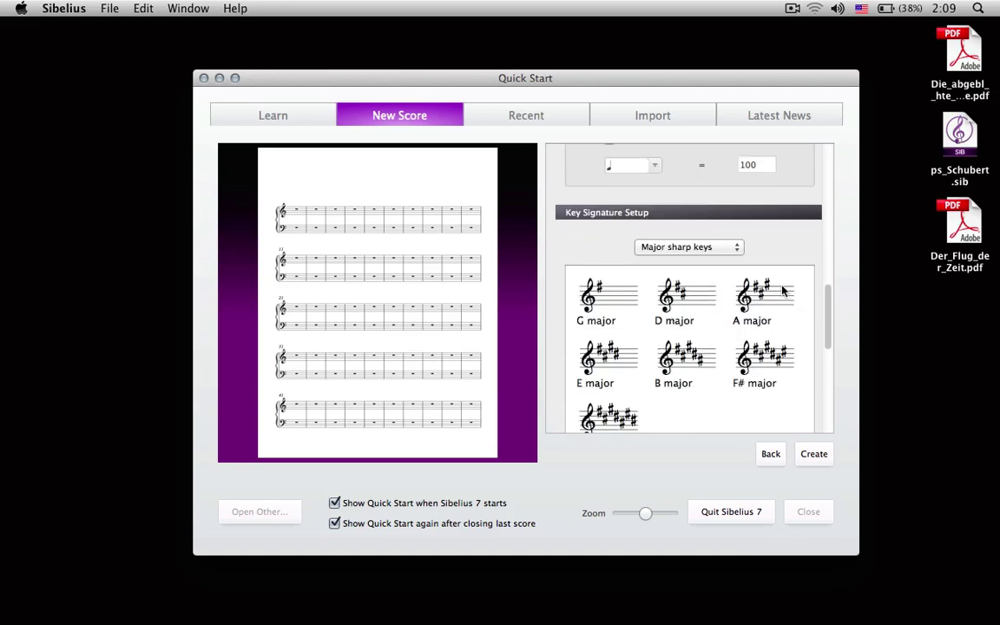
{"action": "scroll", "coordinate": [784, 292], "scroll_direction": "down", "scroll_amount": 5}
{"action": "scroll", "coordinate": [809, 294], "scroll_direction": "up", "scroll_amount": 4}
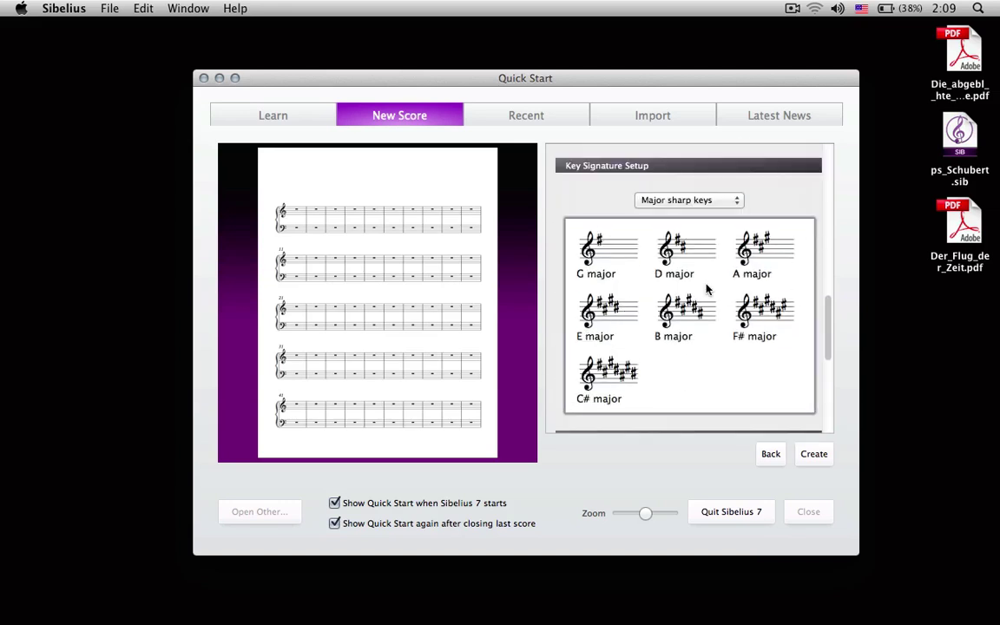
{"action": "left_click", "coordinate": [694, 280]}
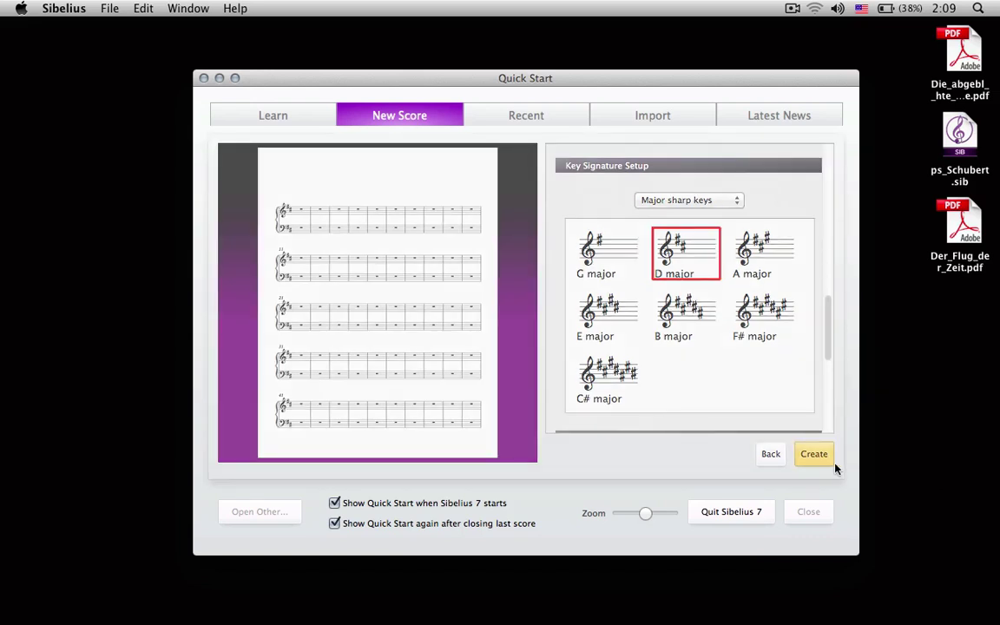
Step: Create the D major piano score, then reposition and slightly enlarge the untitled 4 window
{"action": "left_click", "coordinate": [832, 464]}
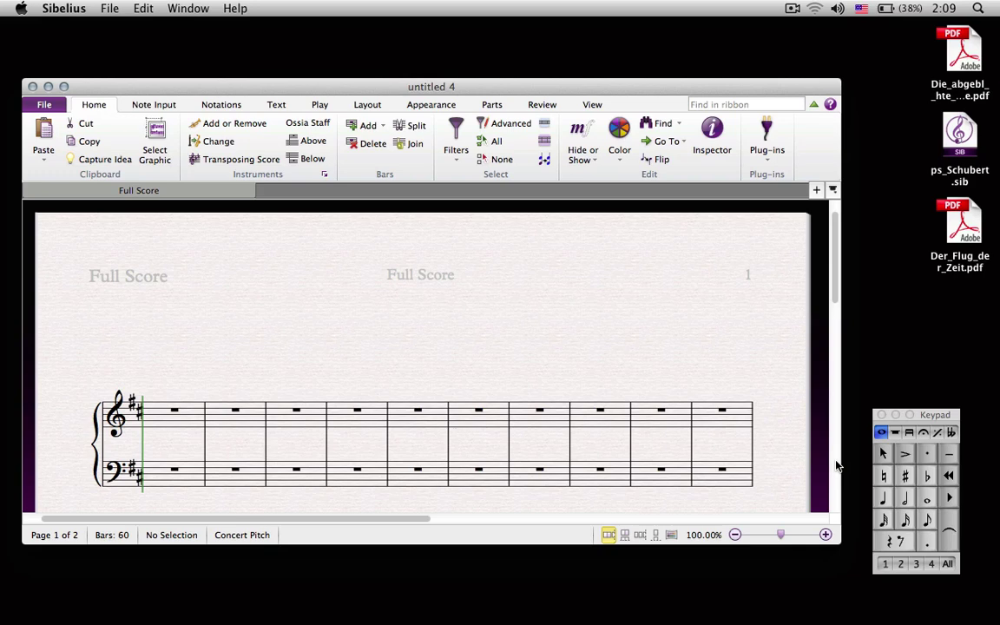
{"action": "left_click_drag", "start_coordinate": [406, 82], "coordinate": [400, 58]}
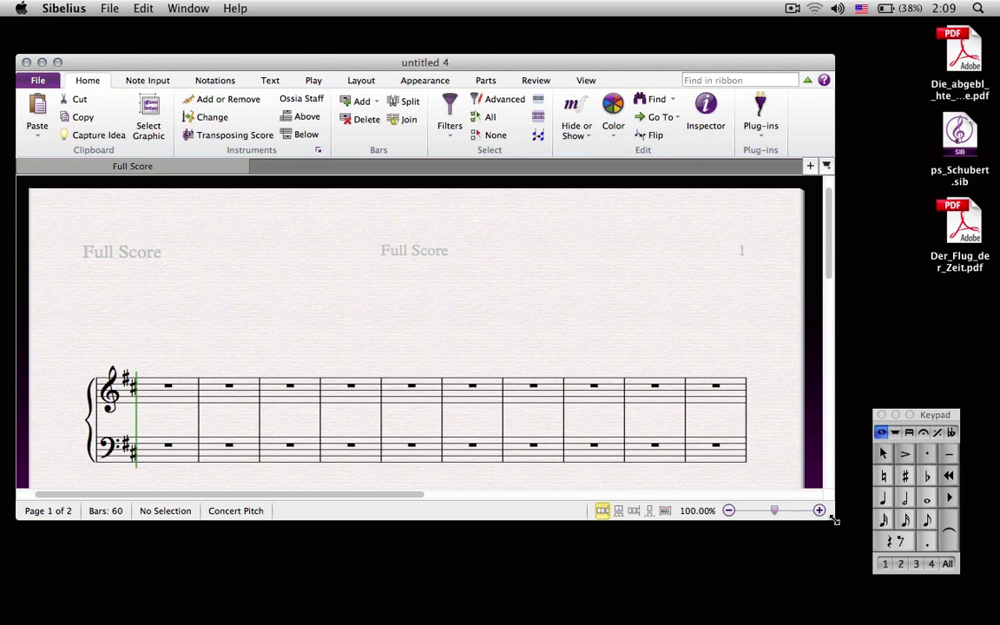
{"action": "left_click_drag", "start_coordinate": [838, 523], "coordinate": [939, 553]}
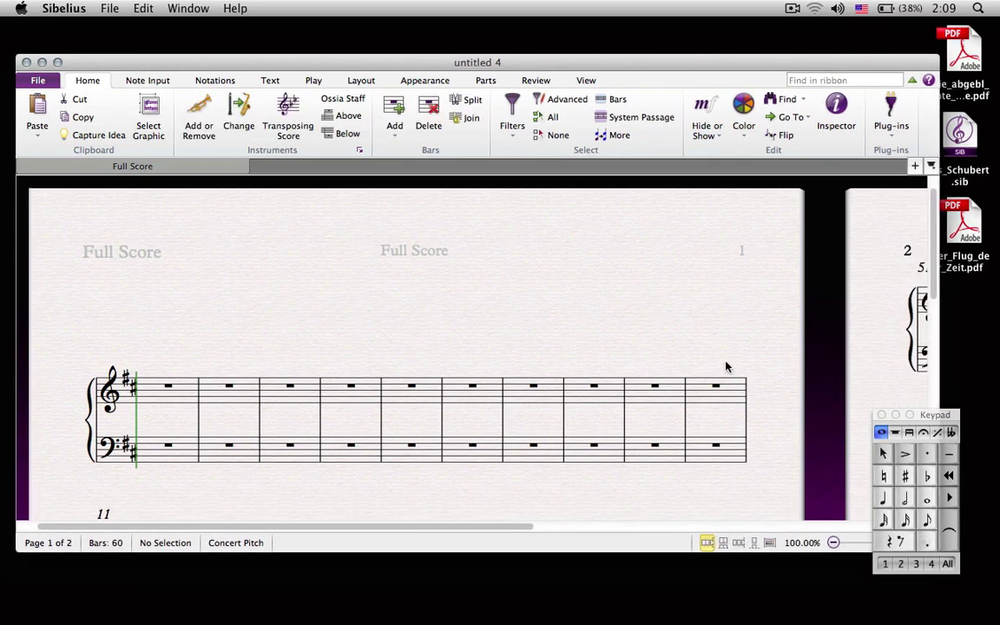
{"action": "left_click_drag", "start_coordinate": [169, 59], "coordinate": [185, 78]}
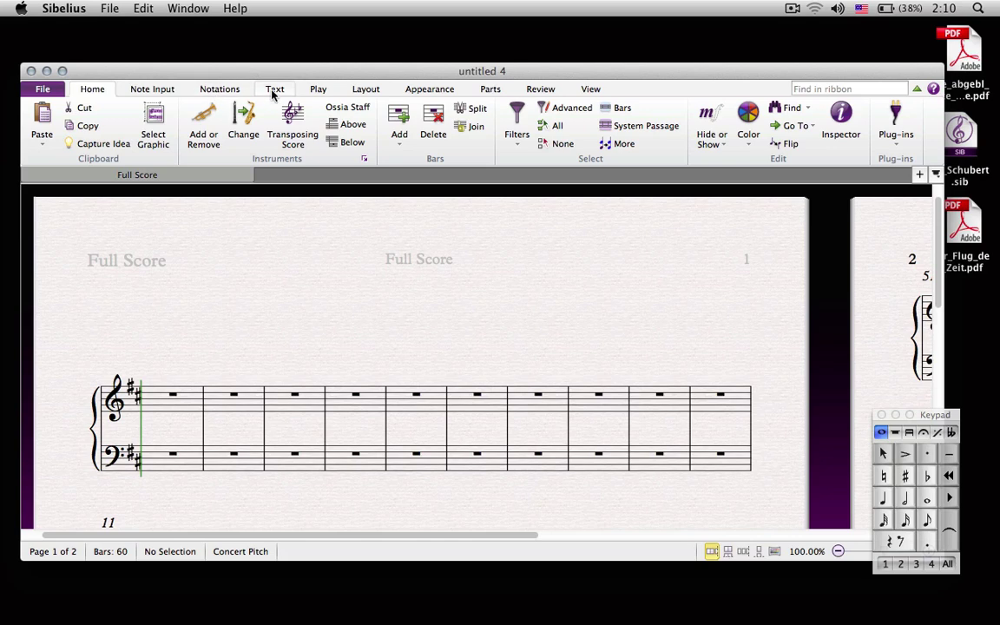
Step: Browse the Layout, Appearance and Parts ribbon tabs
{"action": "left_click", "coordinate": [347, 83]}
{"action": "left_click", "coordinate": [432, 87]}
{"action": "left_click", "coordinate": [488, 89]}
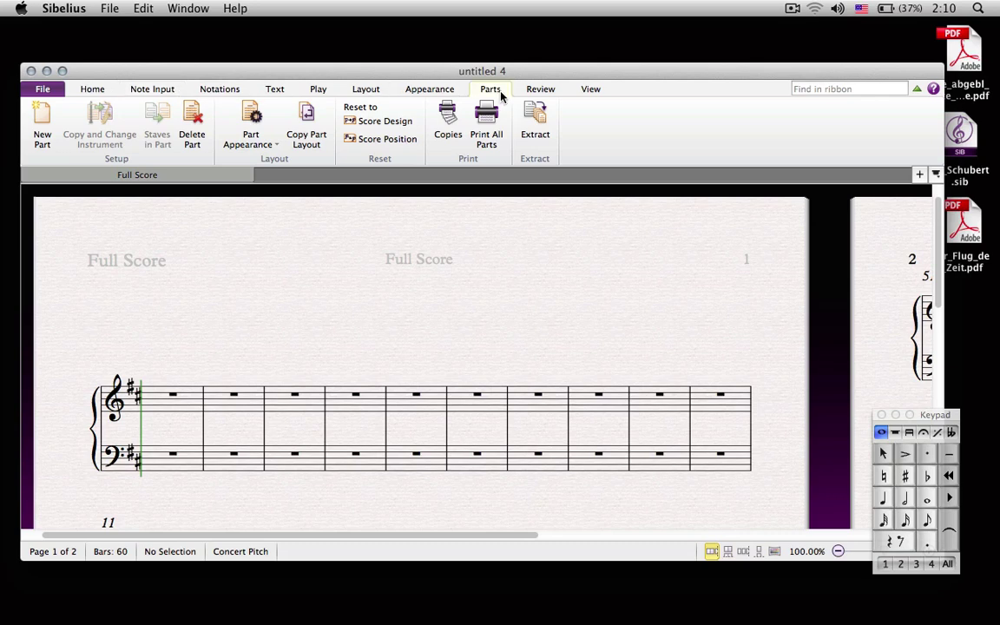
Step: Close the Keypad palette and bring up the View tab's display options
{"action": "left_click_drag", "start_coordinate": [941, 420], "coordinate": [965, 362]}
{"action": "left_click", "coordinate": [906, 358]}
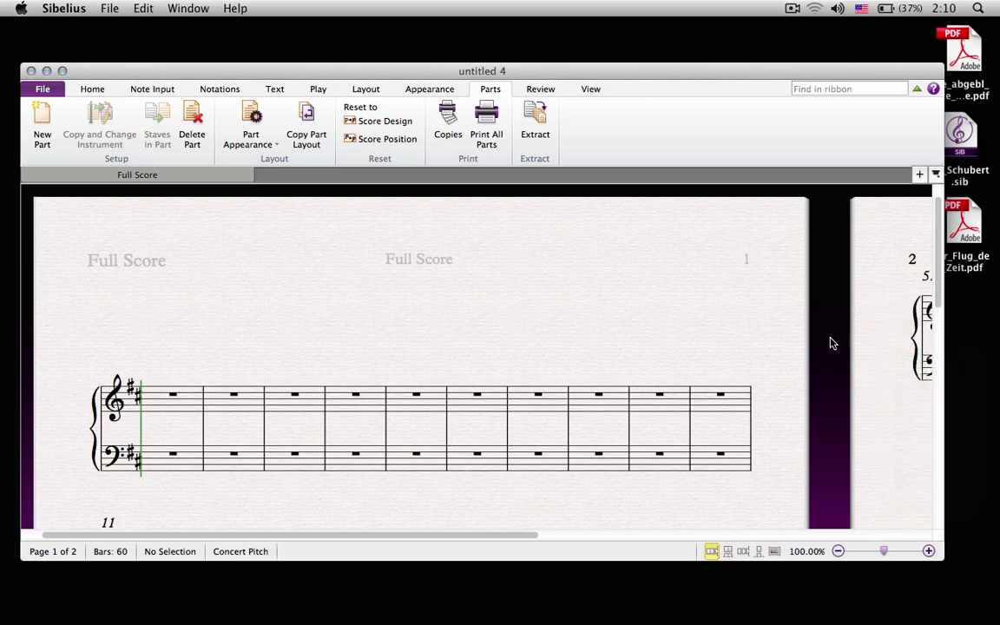
{"action": "left_click", "coordinate": [601, 92]}
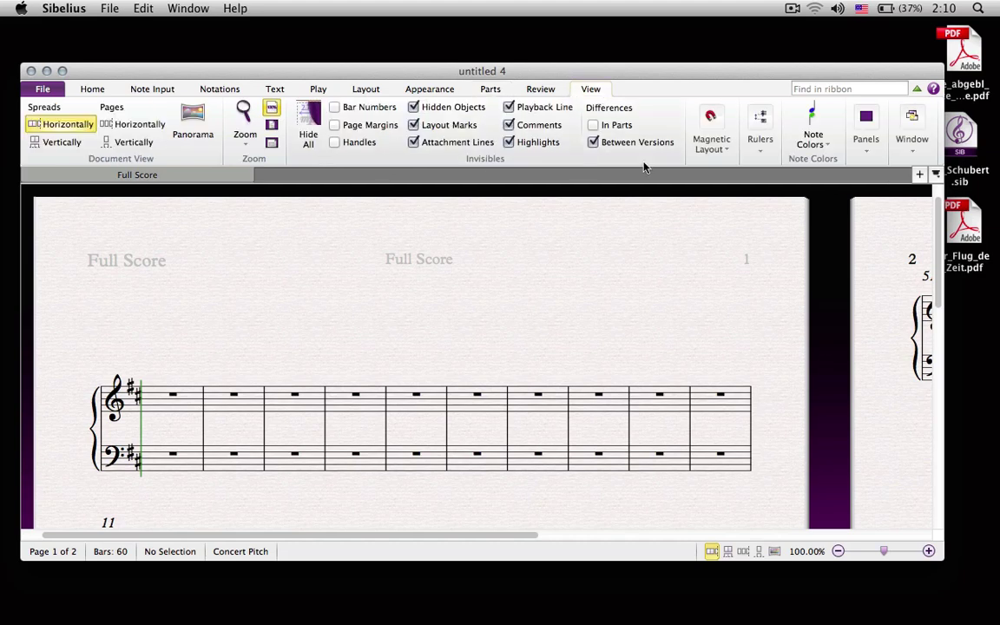
Step: Show the Keypad and Transport panels, placing Transport at the top right
{"action": "left_click", "coordinate": [865, 144]}
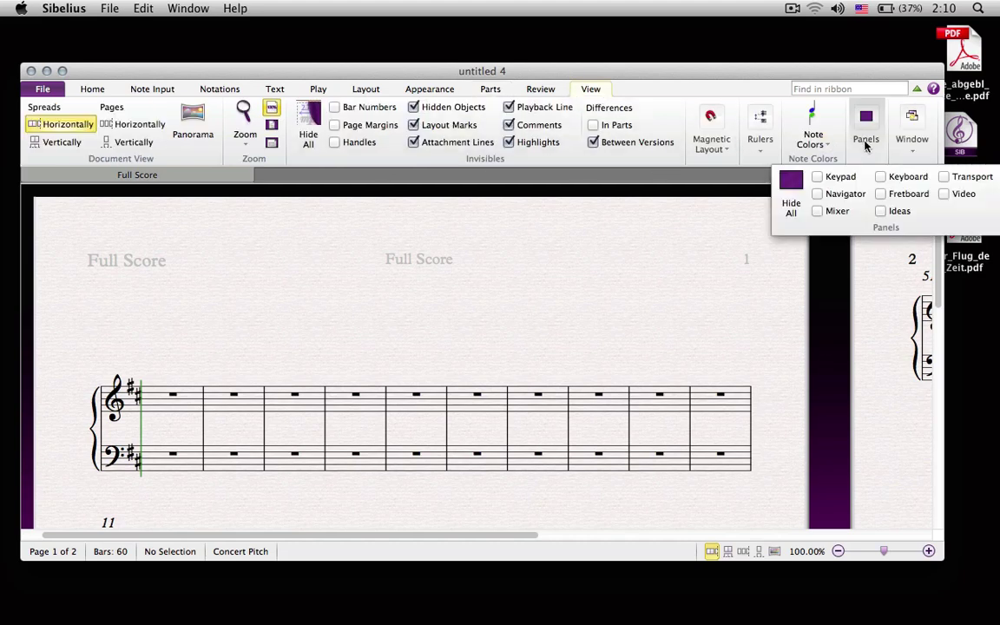
{"action": "left_click", "coordinate": [817, 178]}
{"action": "left_click", "coordinate": [862, 133]}
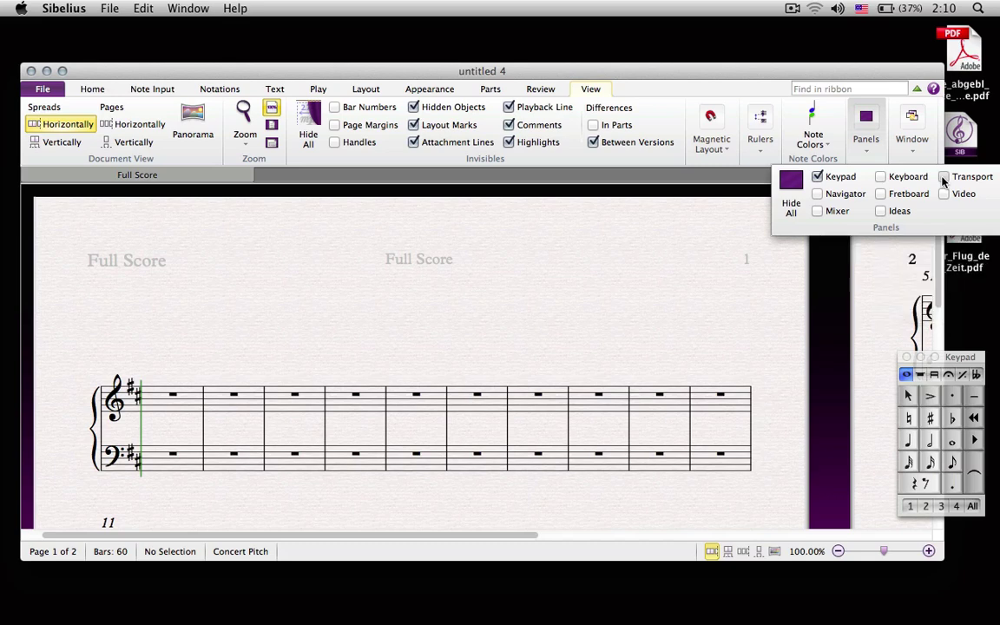
{"action": "left_click", "coordinate": [944, 178]}
{"action": "left_click_drag", "start_coordinate": [837, 152], "coordinate": [886, 64]}
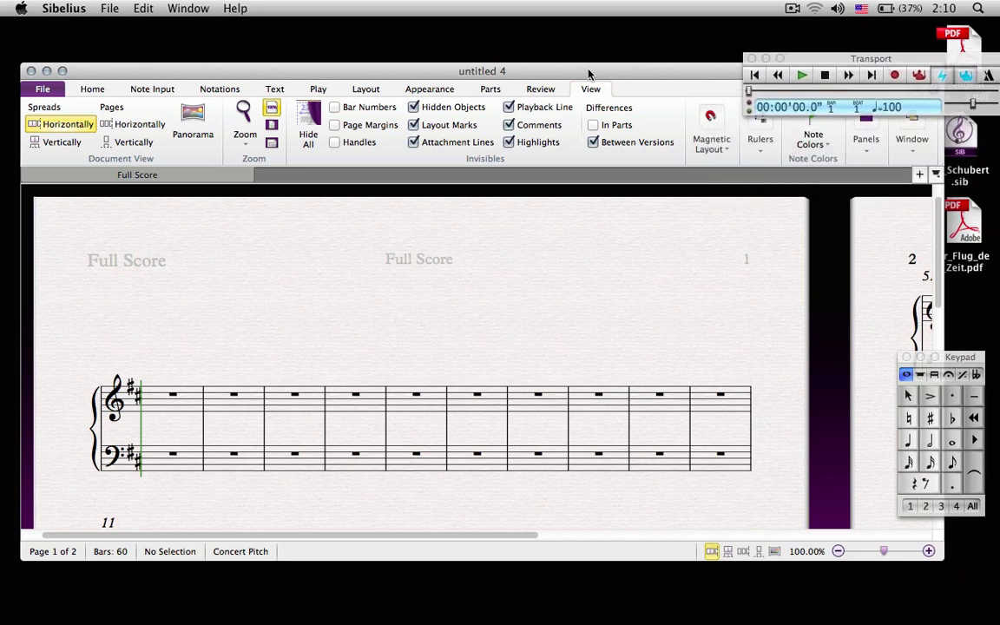
{"action": "left_click_drag", "start_coordinate": [589, 74], "coordinate": [588, 80]}
Step: Turn on the Mixer and Keyboard panels, then hide the Keyboard again
{"action": "left_click", "coordinate": [864, 134]}
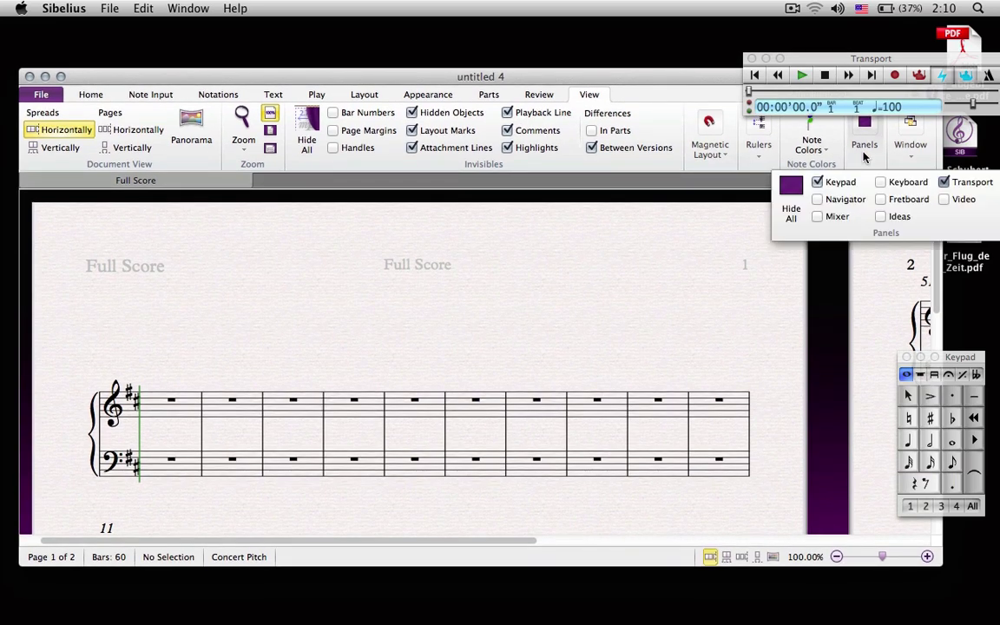
{"action": "left_click", "coordinate": [829, 215]}
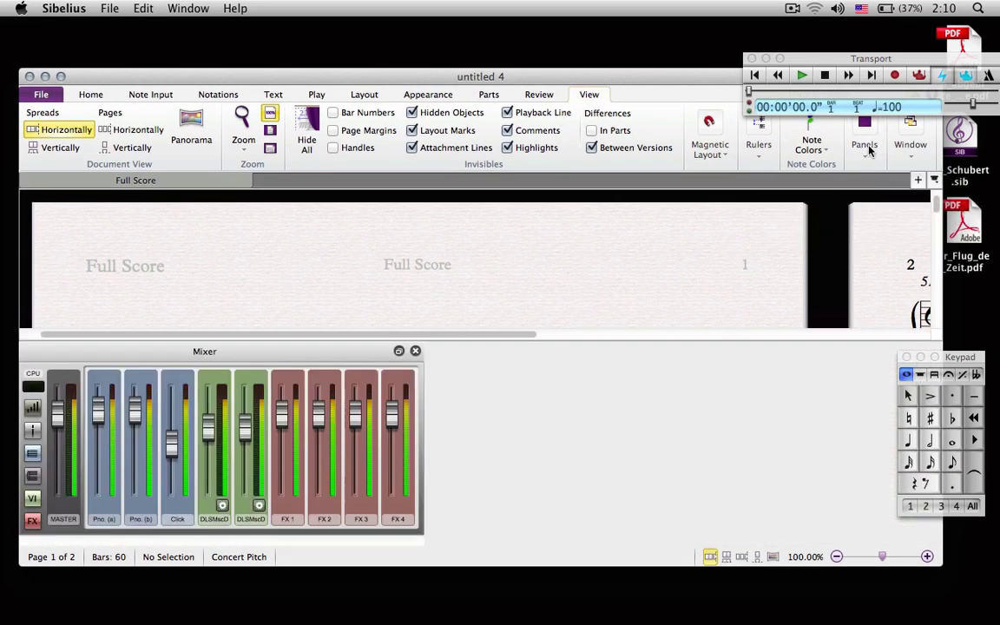
{"action": "left_click", "coordinate": [864, 146]}
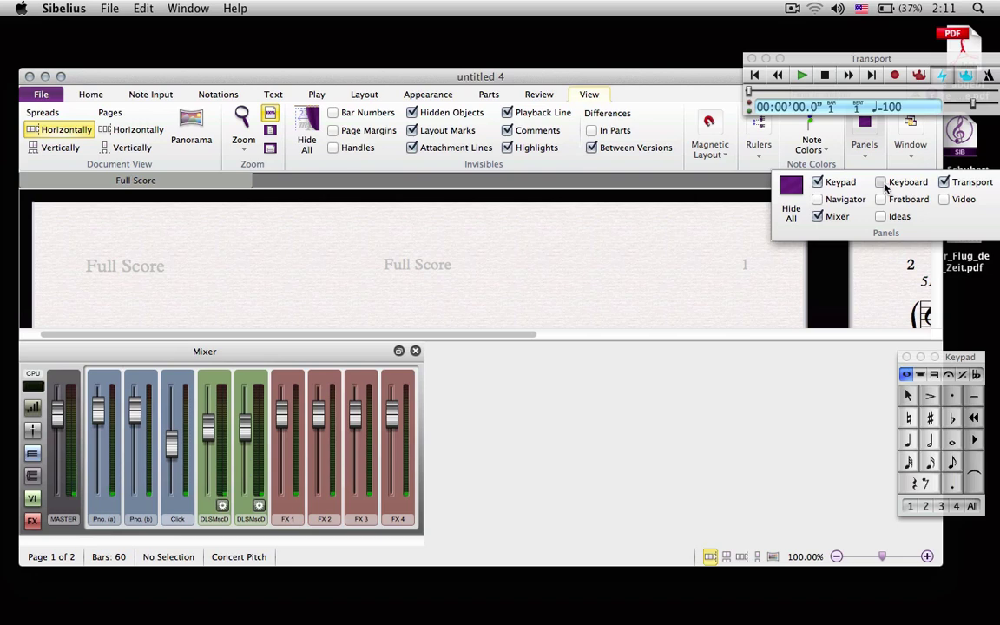
{"action": "left_click", "coordinate": [894, 182]}
{"action": "left_click", "coordinate": [861, 146]}
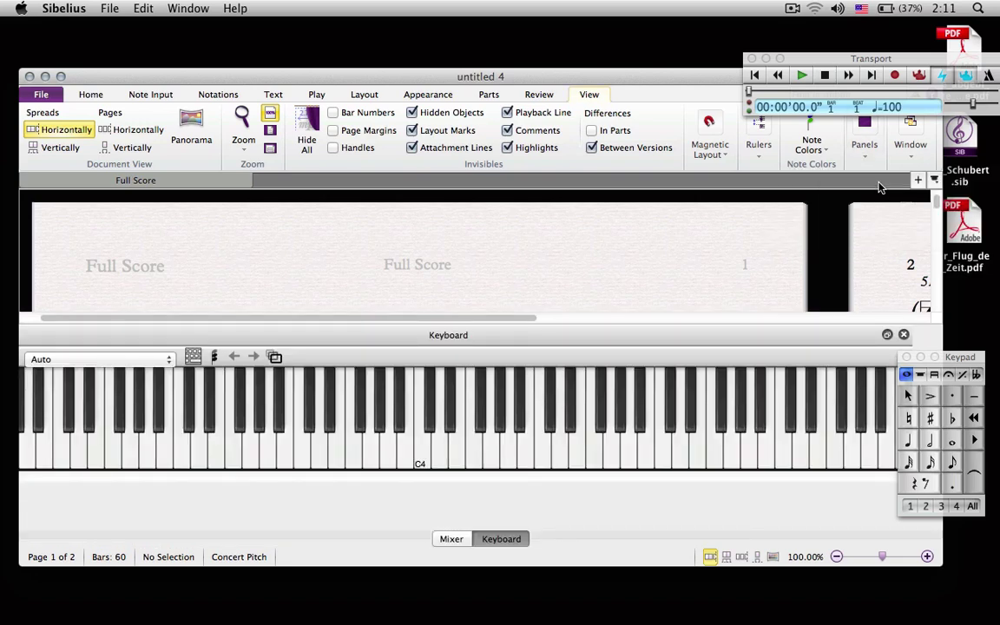
{"action": "left_click", "coordinate": [894, 183]}
{"action": "left_click", "coordinate": [865, 149]}
Step: Hide the Mixer, jump to other bars with the Navigator panel, then close Navigator
{"action": "left_click", "coordinate": [818, 216]}
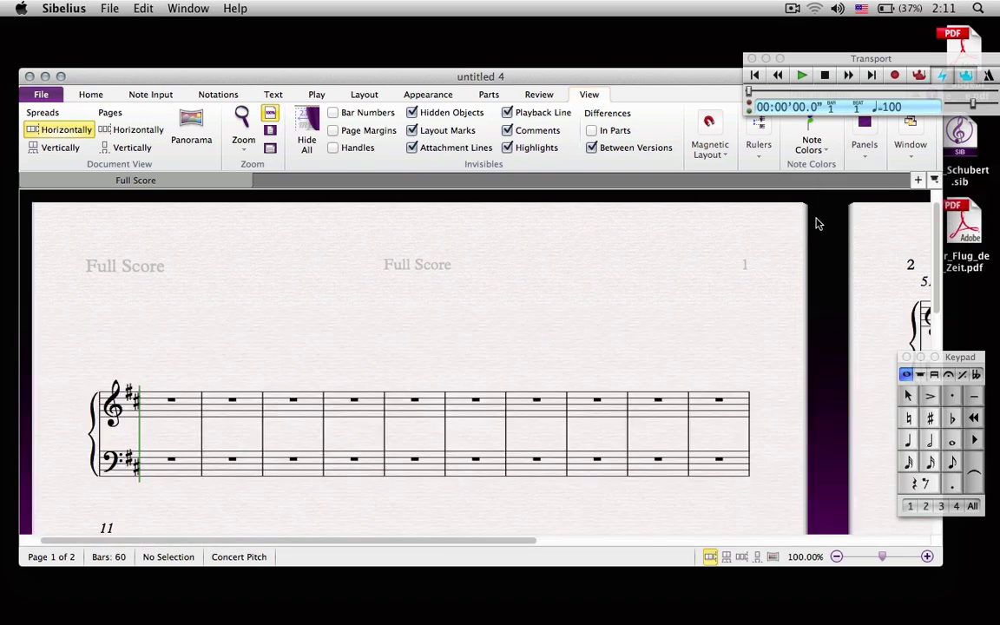
{"action": "scroll", "coordinate": [395, 317], "scroll_direction": "down", "scroll_amount": 10}
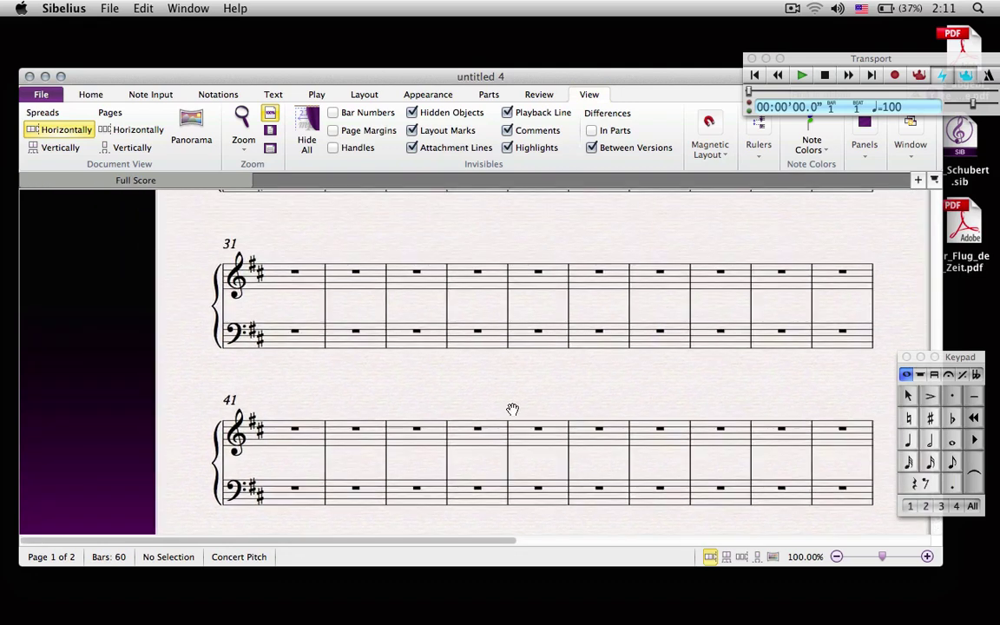
{"action": "left_click", "coordinate": [860, 150]}
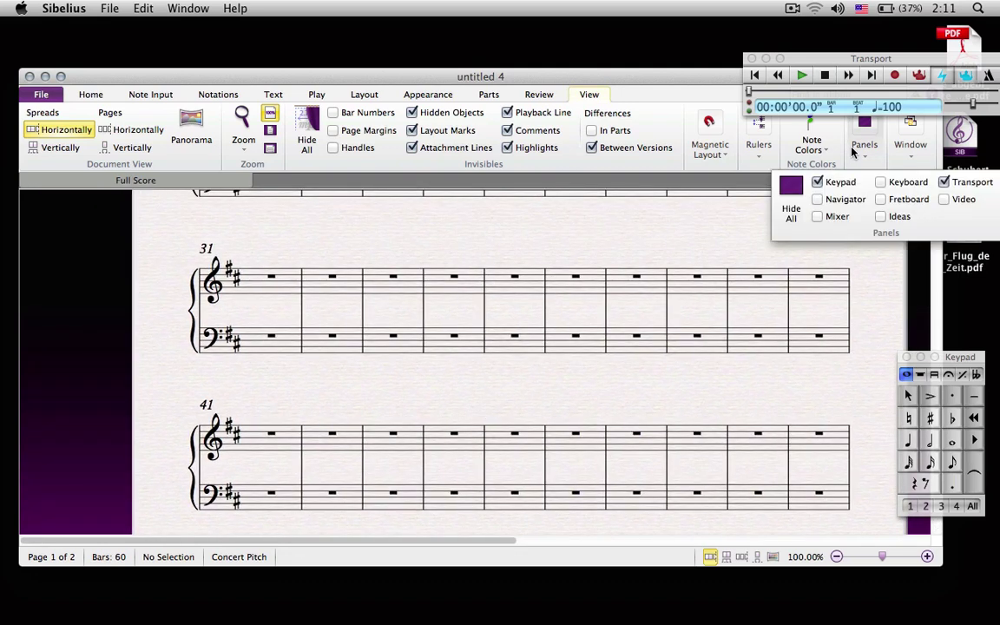
{"action": "left_click", "coordinate": [817, 198]}
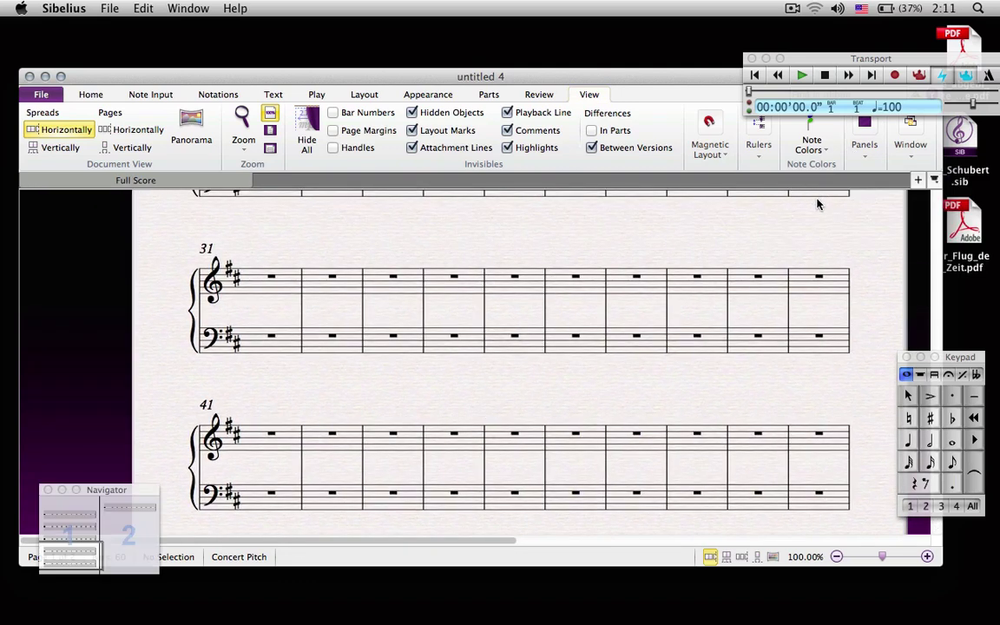
{"action": "left_click", "coordinate": [79, 520]}
{"action": "mouse_move", "coordinate": [89, 491]}
{"action": "left_mouse_down"}
{"action": "mouse_move", "coordinate": [105, 422]}
{"action": "mouse_move", "coordinate": [80, 473]}
{"action": "left_mouse_up"}
{"action": "left_click", "coordinate": [67, 420]}
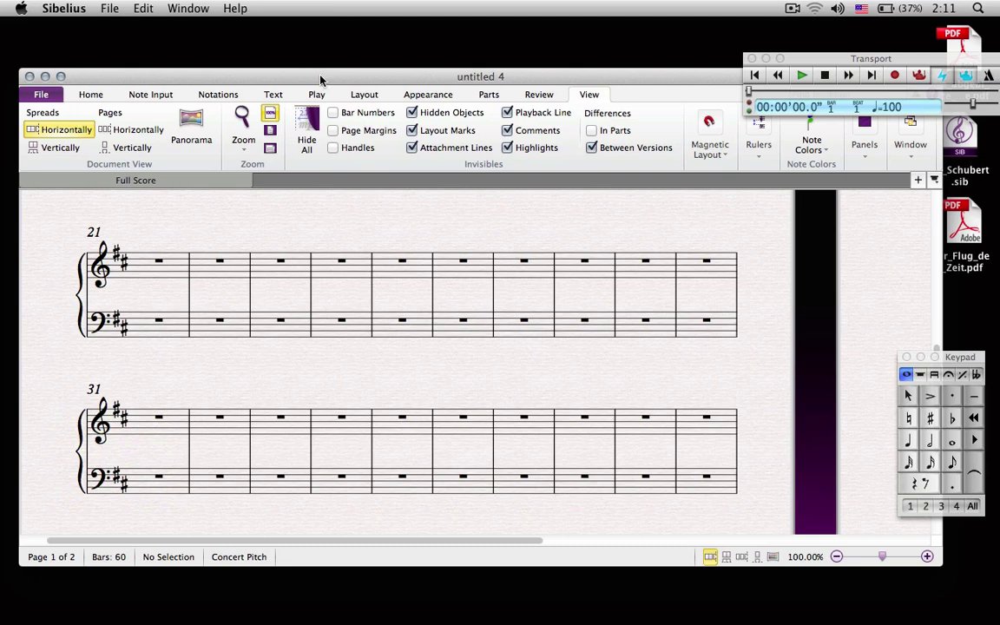
Step: Try zoom levels of about 98% and 150%, then reset the score to 100%
{"action": "left_click_drag", "start_coordinate": [290, 75], "coordinate": [311, 75]}
{"action": "scroll", "coordinate": [448, 295], "scroll_direction": "up", "scroll_amount": 2}
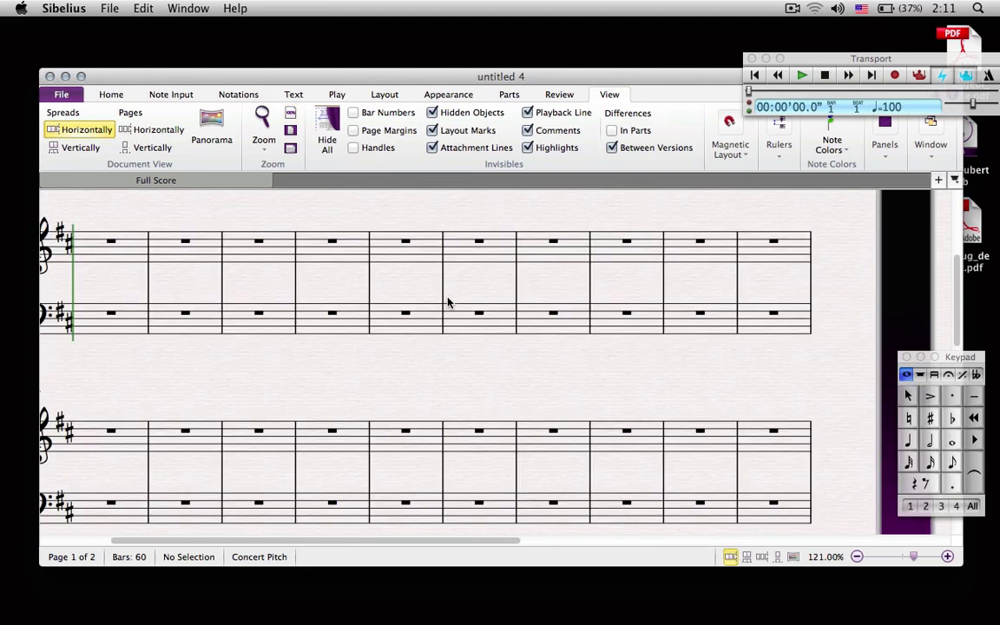
{"action": "scroll", "coordinate": [449, 302], "scroll_direction": "up", "scroll_amount": 4}
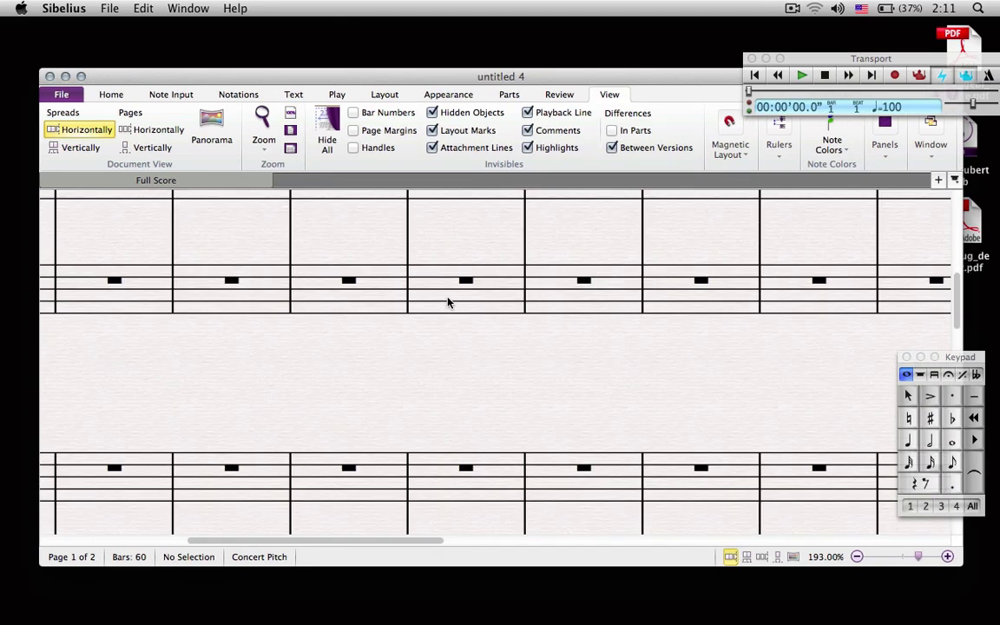
{"action": "scroll", "coordinate": [449, 302], "scroll_direction": "down", "scroll_amount": 6}
{"action": "scroll", "coordinate": [448, 302], "scroll_direction": "down", "scroll_amount": 3}
{"action": "scroll", "coordinate": [449, 302], "scroll_direction": "up", "scroll_amount": 2}
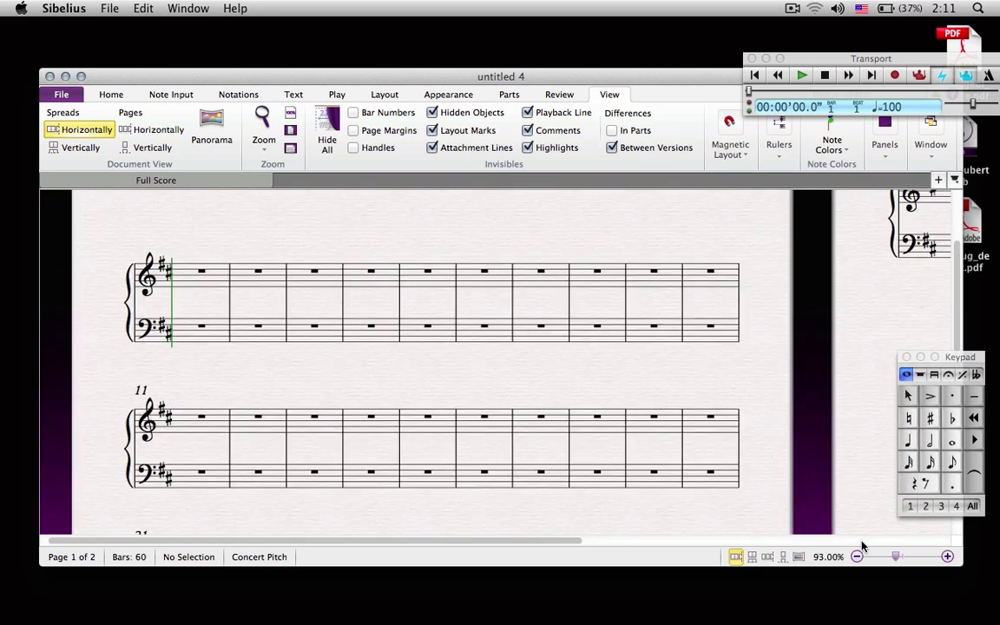
{"action": "mouse_move", "coordinate": [897, 559]}
{"action": "left_mouse_down"}
{"action": "mouse_move", "coordinate": [912, 558]}
{"action": "mouse_move", "coordinate": [896, 560]}
{"action": "left_mouse_up"}
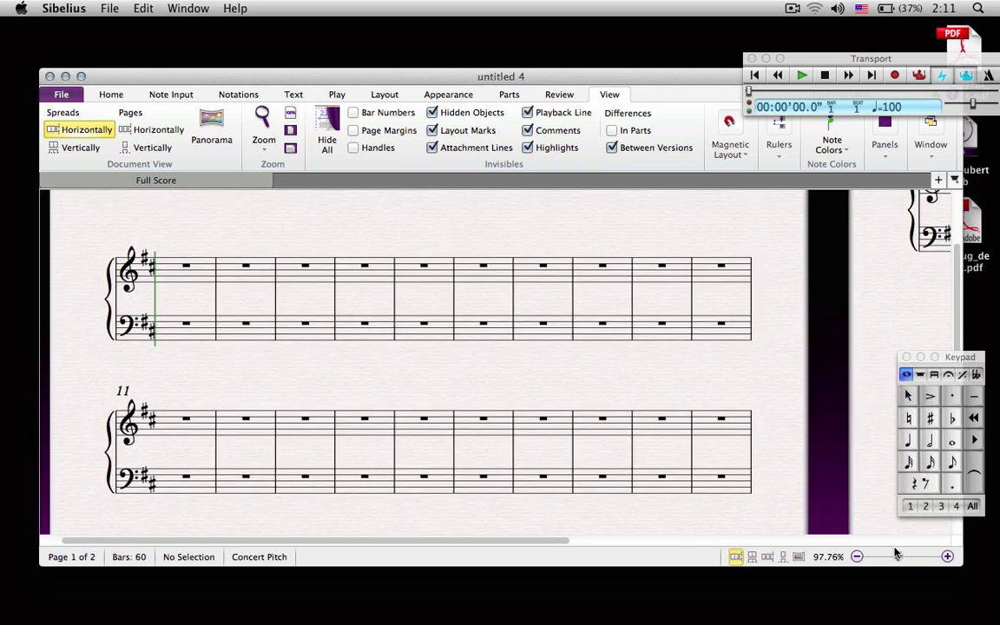
{"action": "key", "text": "super+equal"}
{"action": "key", "text": "super+equal"}
{"action": "key", "text": "super+equal"}
{"action": "key", "text": "super+1"}
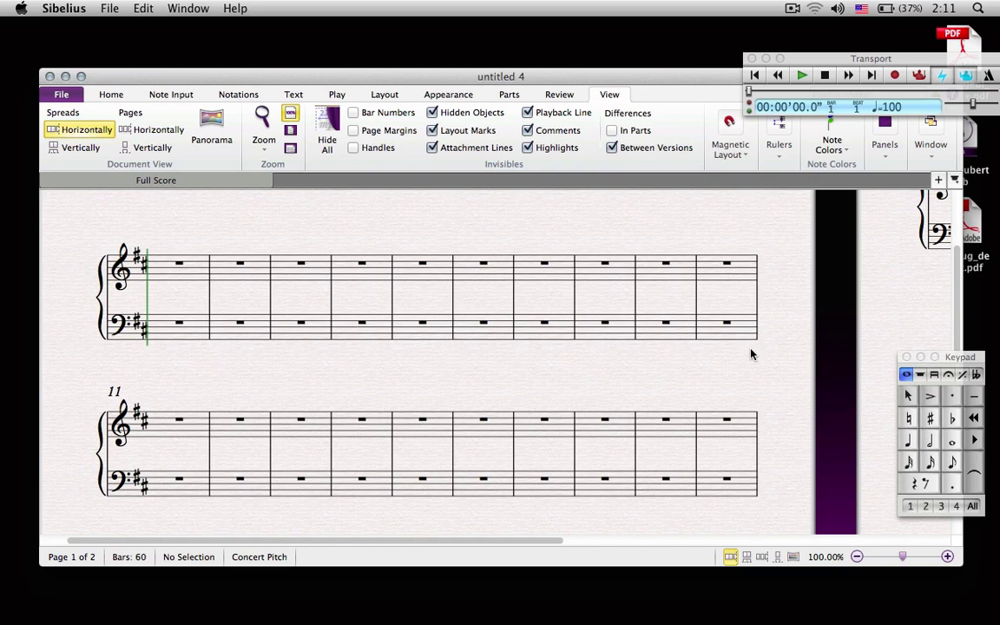
Step: Scroll and pan back to the top-left of page 1
{"action": "left_click_drag", "start_coordinate": [549, 76], "coordinate": [549, 88]}
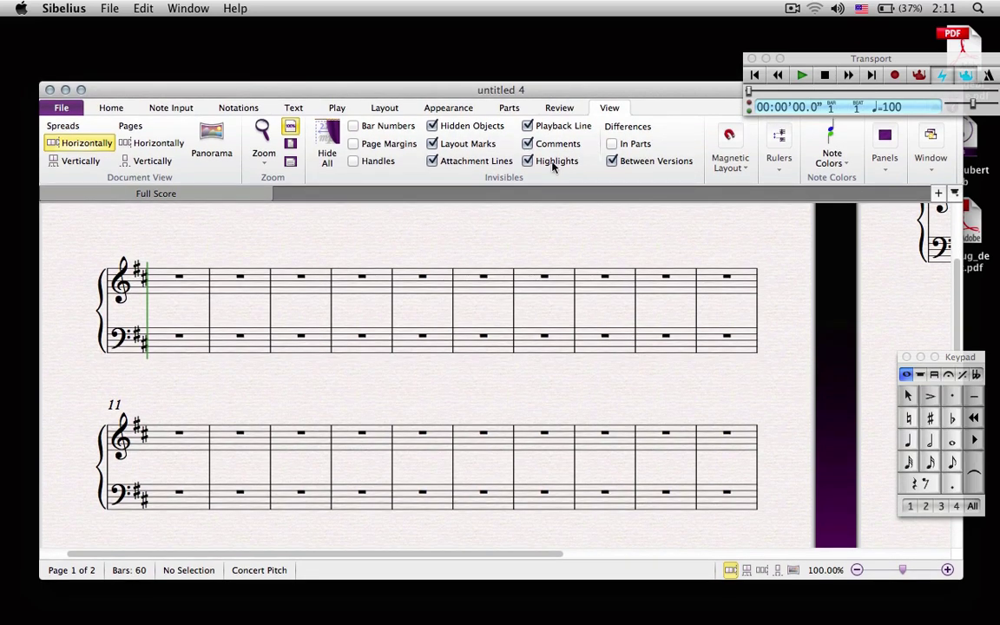
{"action": "scroll", "coordinate": [489, 361], "scroll_direction": "up", "scroll_amount": 3}
{"action": "scroll", "coordinate": [487, 361], "scroll_direction": "down", "scroll_amount": 5}
{"action": "scroll", "coordinate": [460, 357], "scroll_direction": "up", "scroll_amount": 5}
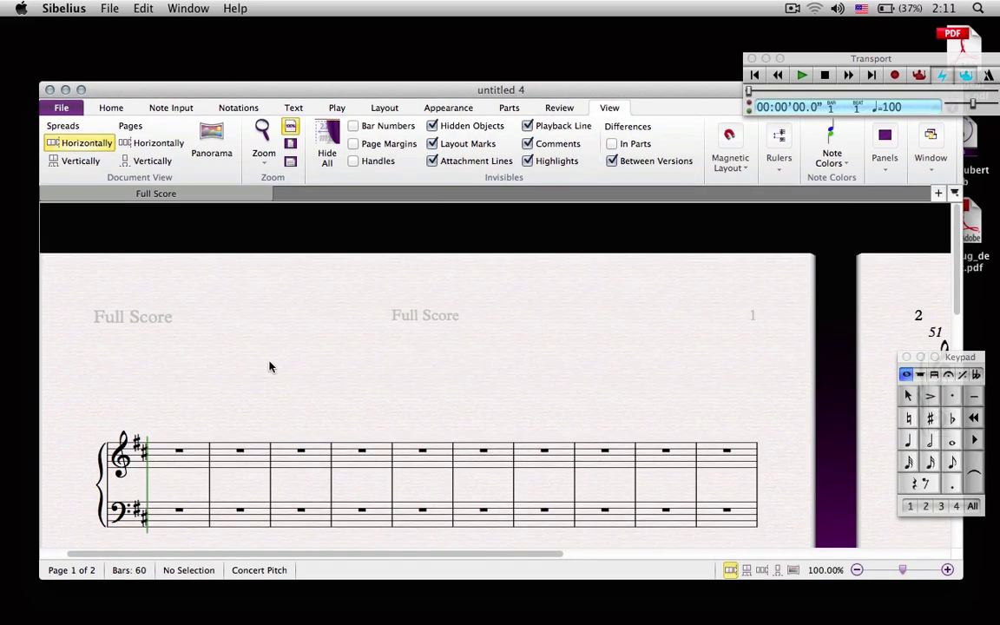
{"action": "left_click_drag", "start_coordinate": [269, 367], "coordinate": [344, 313]}
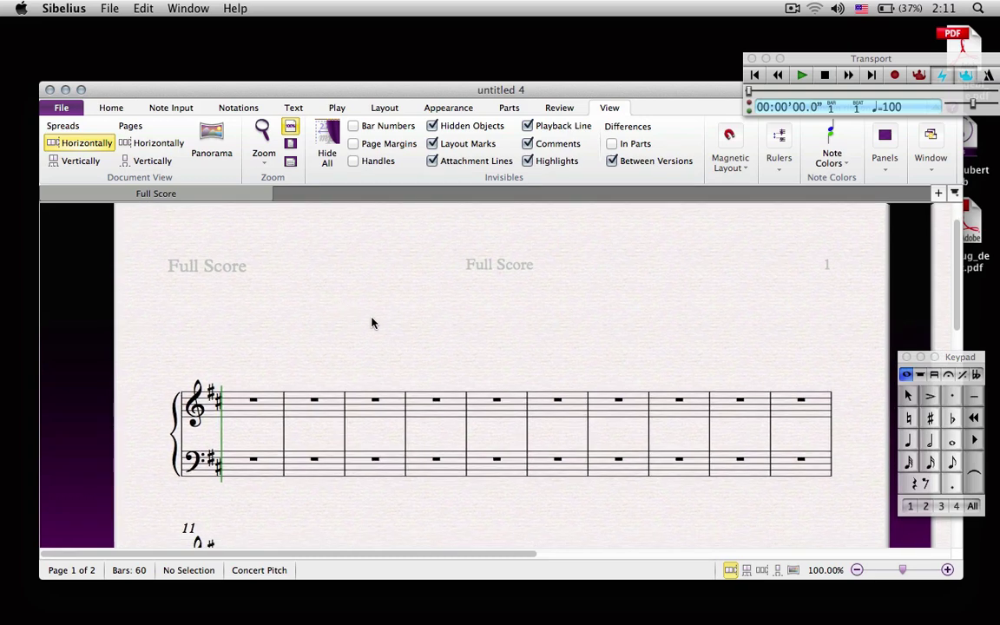
Step: Switch to Panorama view and pan along the continuous system, returning to bar 1
{"action": "left_click", "coordinate": [212, 136]}
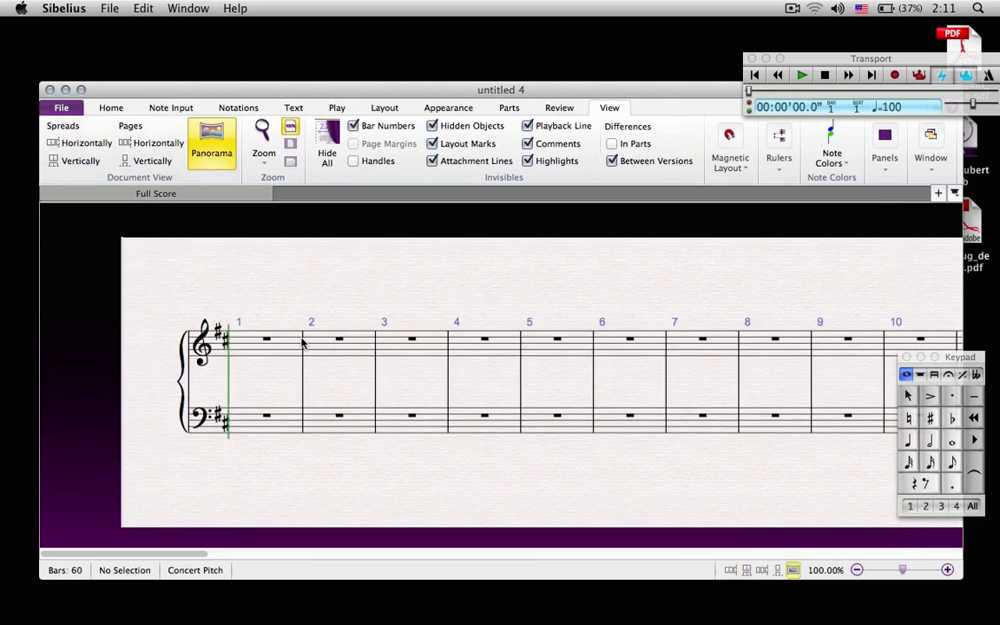
{"action": "left_click_drag", "start_coordinate": [283, 302], "coordinate": [27, 290]}
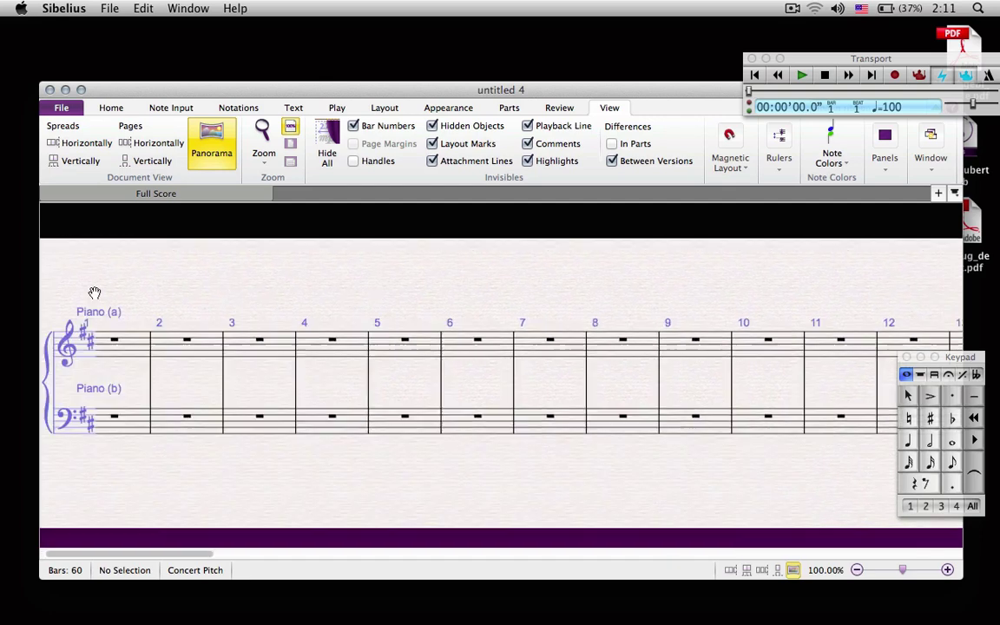
{"action": "left_click_drag", "start_coordinate": [461, 292], "coordinate": [777, 295]}
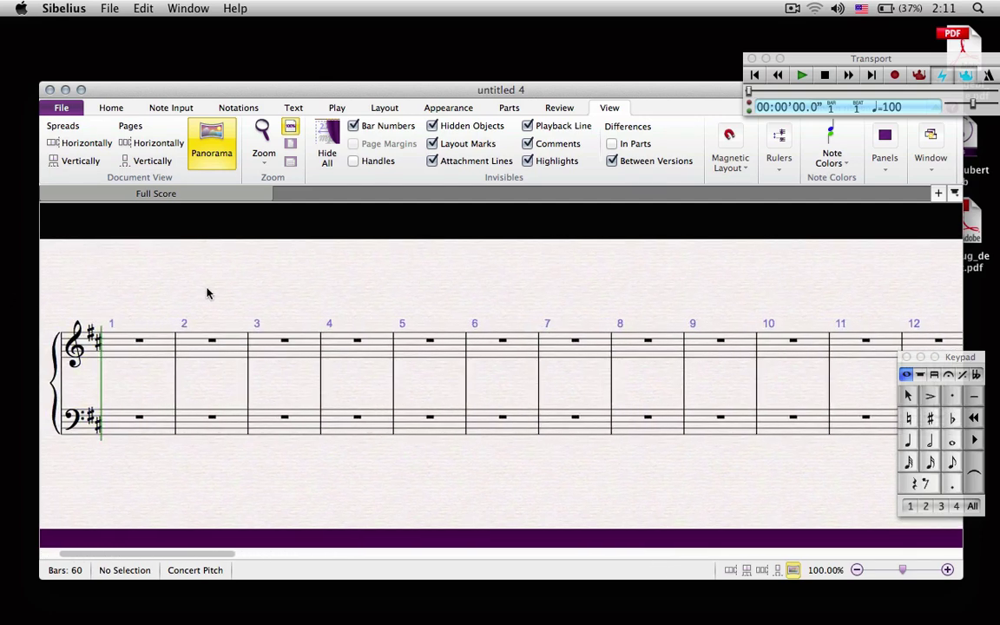
{"action": "left_click_drag", "start_coordinate": [208, 293], "coordinate": [343, 287]}
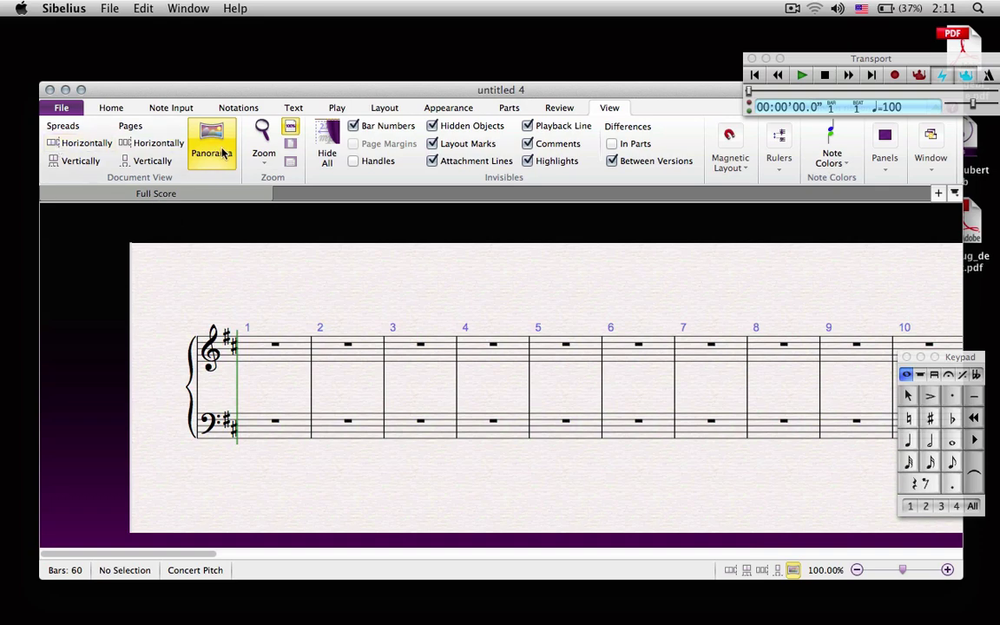
Step: Look at the Review and Notations tabs, then settle on the Note Input tab
{"action": "left_click", "coordinate": [558, 110]}
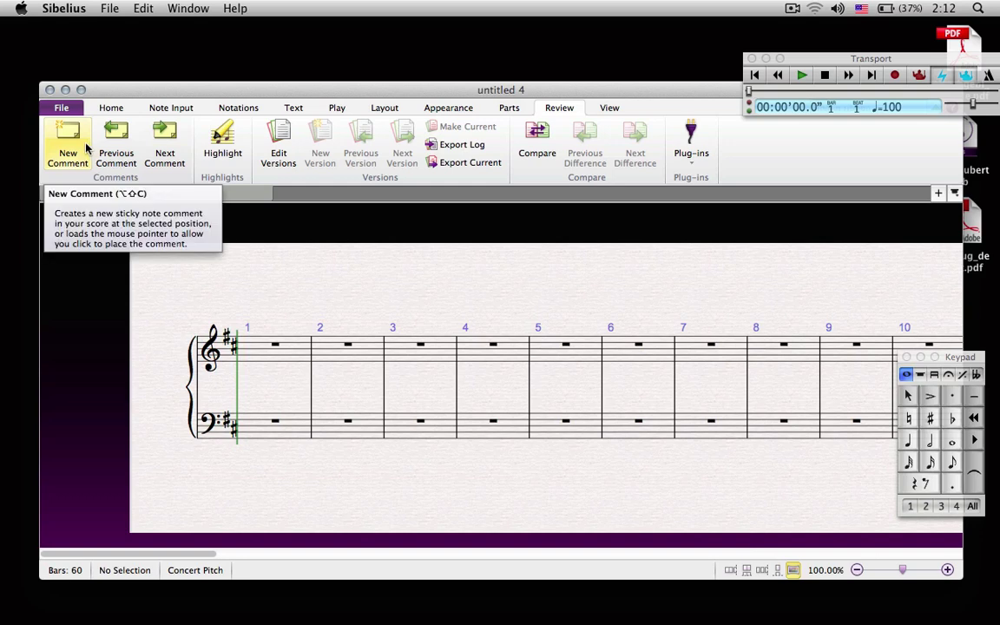
{"action": "left_click", "coordinate": [221, 108]}
{"action": "left_click", "coordinate": [183, 111]}
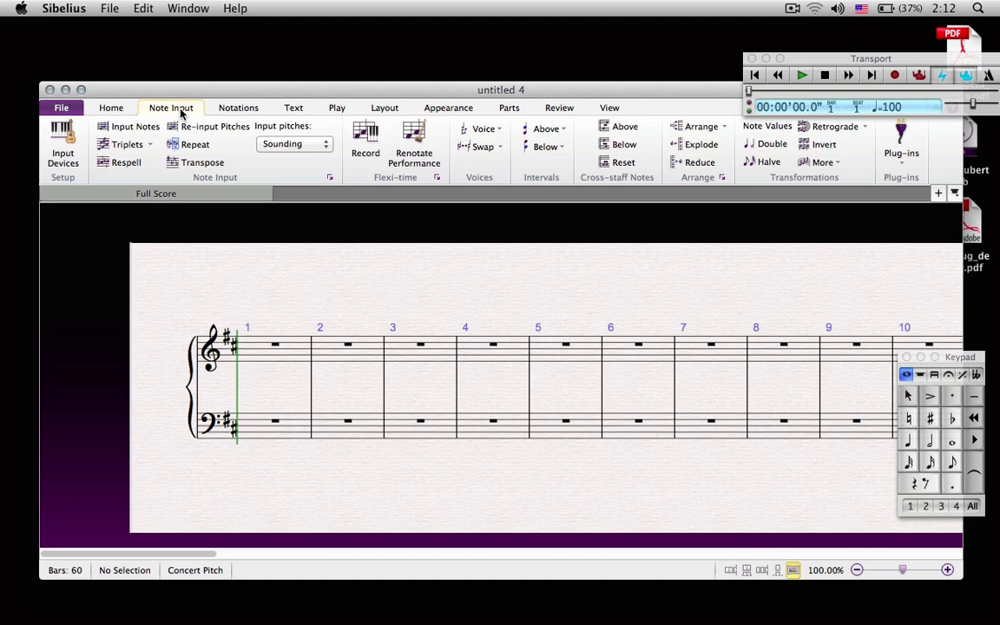
{"action": "mouse_move", "coordinate": [341, 100]}
{"action": "left_mouse_down"}
{"action": "mouse_move", "coordinate": [328, 100]}
{"action": "mouse_move", "coordinate": [337, 106]}
{"action": "left_mouse_up"}
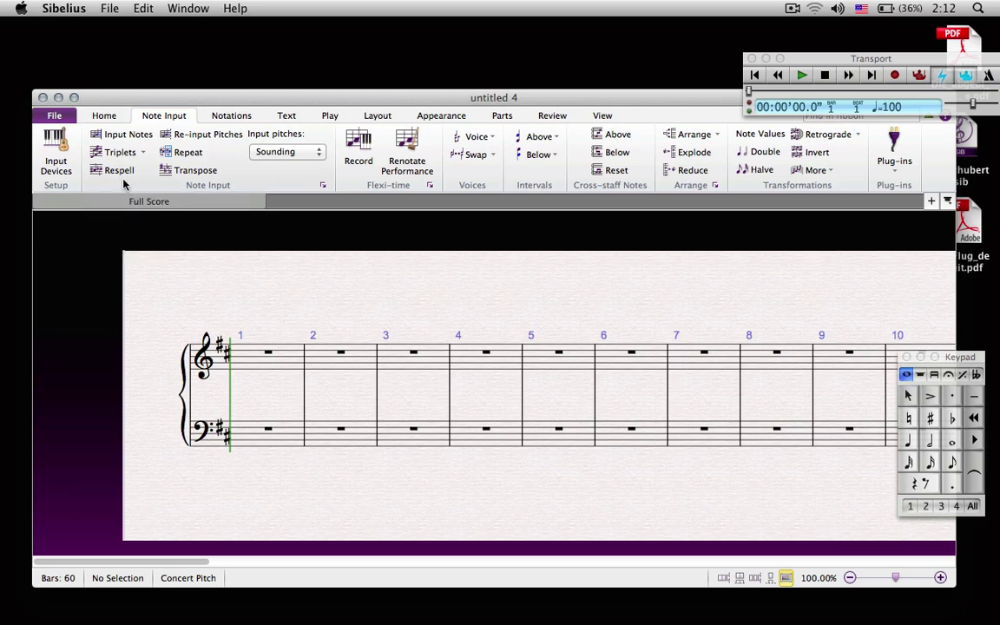
Step: Browse the Notations Lines gallery and close it without adding a line
{"action": "left_click", "coordinate": [233, 116]}
{"action": "left_click", "coordinate": [417, 186]}
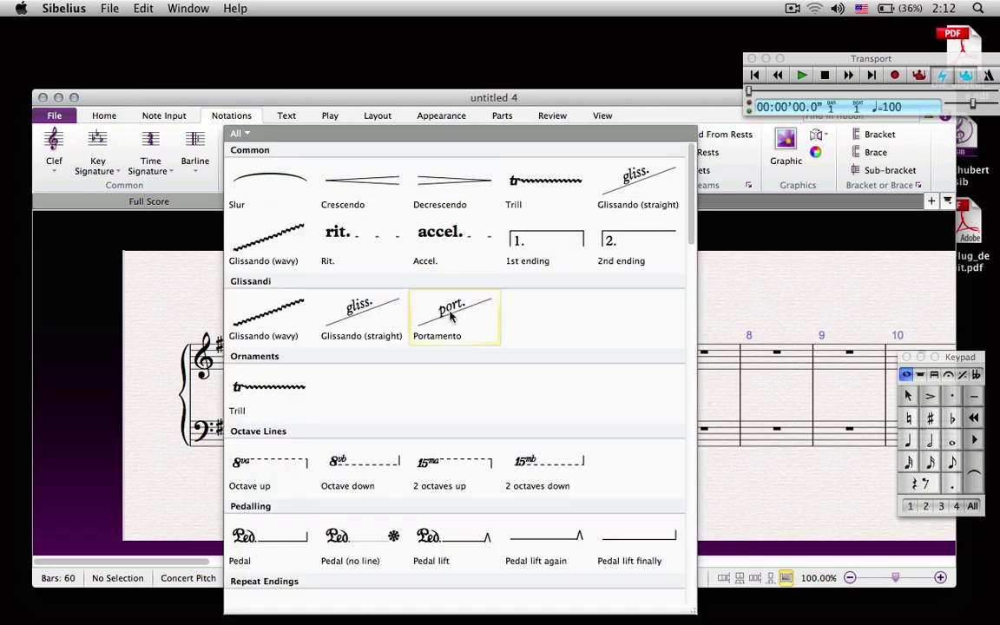
{"action": "scroll", "coordinate": [450, 317], "scroll_direction": "down", "scroll_amount": 5}
{"action": "scroll", "coordinate": [453, 313], "scroll_direction": "up", "scroll_amount": 5}
{"action": "left_click", "coordinate": [329, 87]}
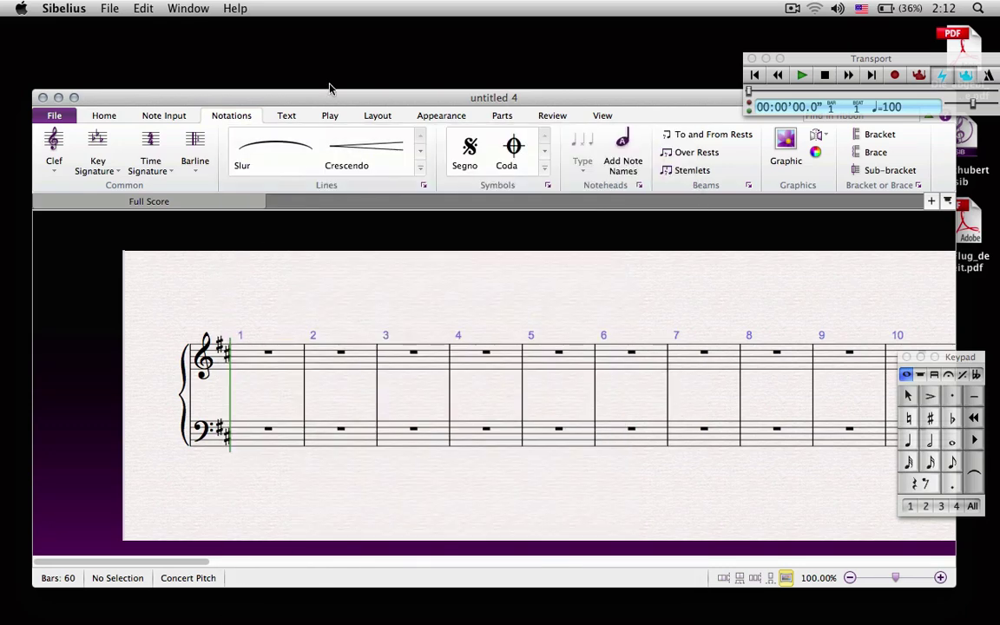
Step: Scroll through the Text Styles gallery and close it without adding text
{"action": "left_click", "coordinate": [286, 117]}
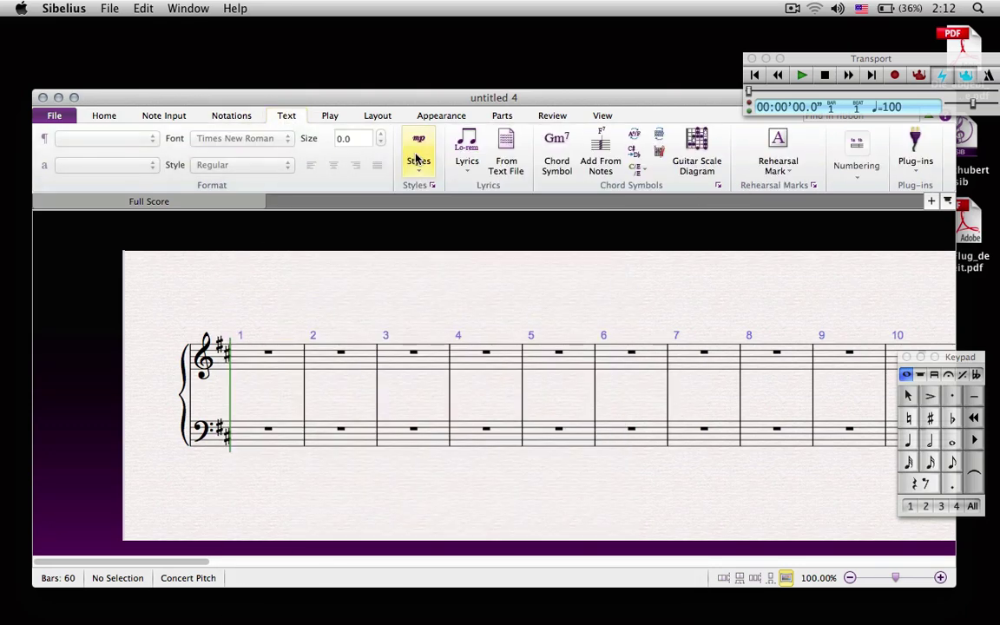
{"action": "left_click", "coordinate": [418, 149]}
{"action": "scroll", "coordinate": [453, 275], "scroll_direction": "down", "scroll_amount": 4}
{"action": "scroll", "coordinate": [453, 274], "scroll_direction": "down", "scroll_amount": 6}
{"action": "scroll", "coordinate": [453, 274], "scroll_direction": "down", "scroll_amount": 2}
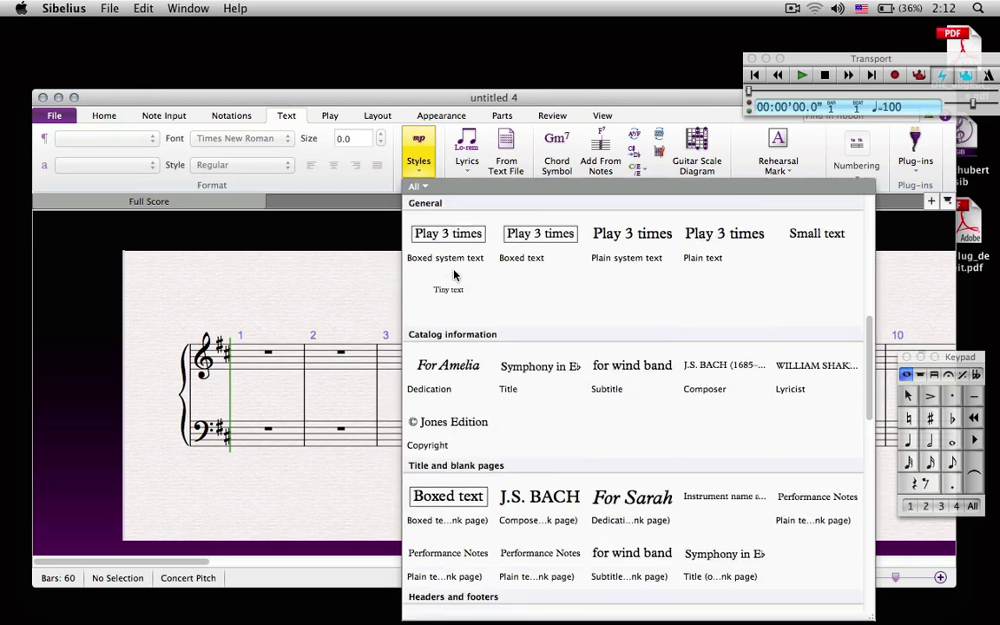
{"action": "left_click", "coordinate": [268, 271]}
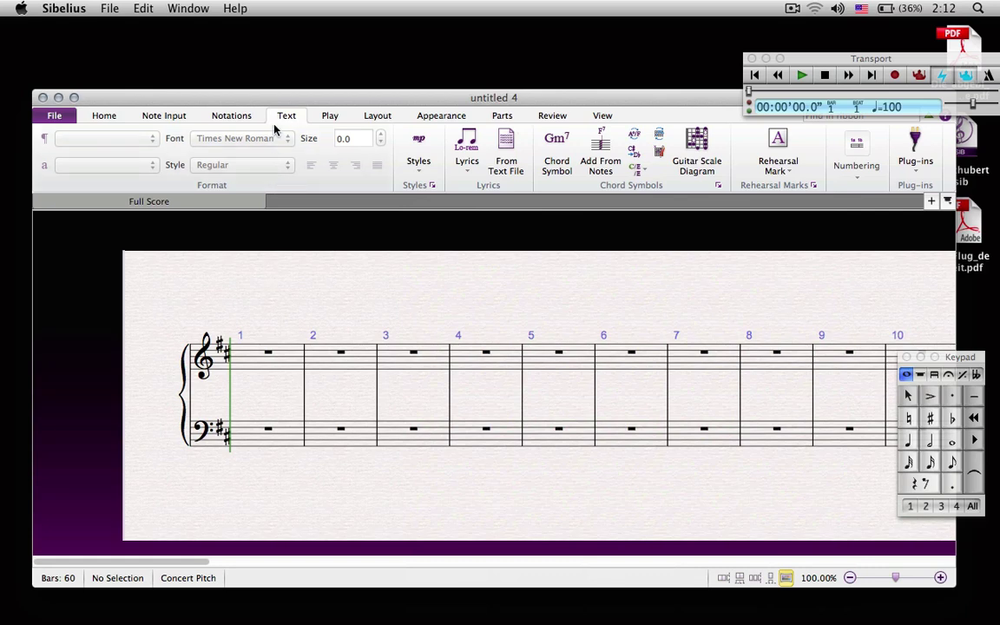
{"action": "left_click_drag", "start_coordinate": [274, 98], "coordinate": [261, 68]}
{"action": "left_click", "coordinate": [91, 85]}
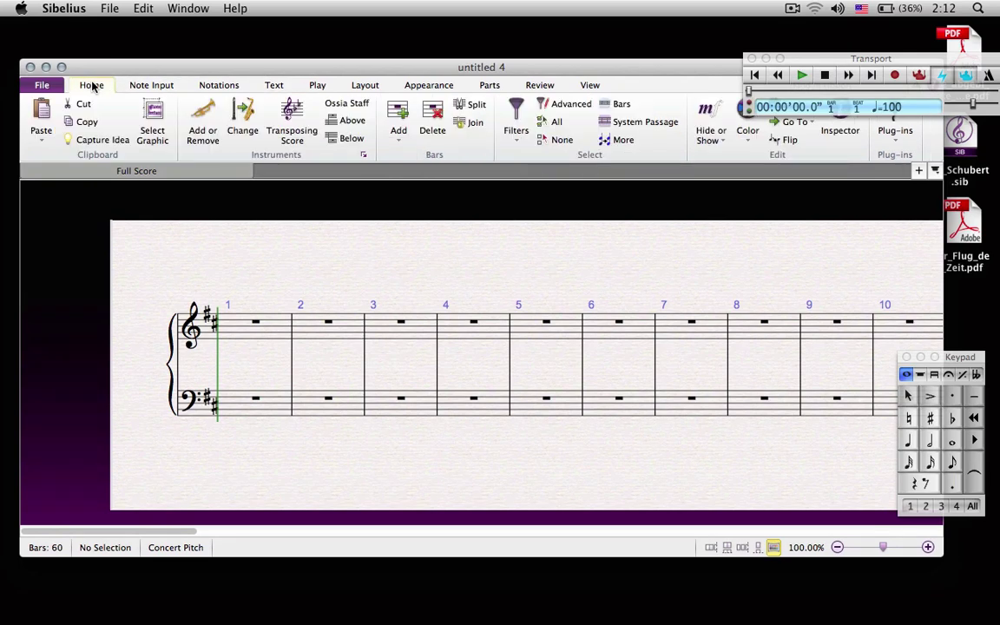
{"action": "left_click", "coordinate": [152, 130]}
{"action": "left_click_drag", "start_coordinate": [156, 274], "coordinate": [373, 429]}
{"action": "left_click_drag", "start_coordinate": [525, 438], "coordinate": [667, 447]}
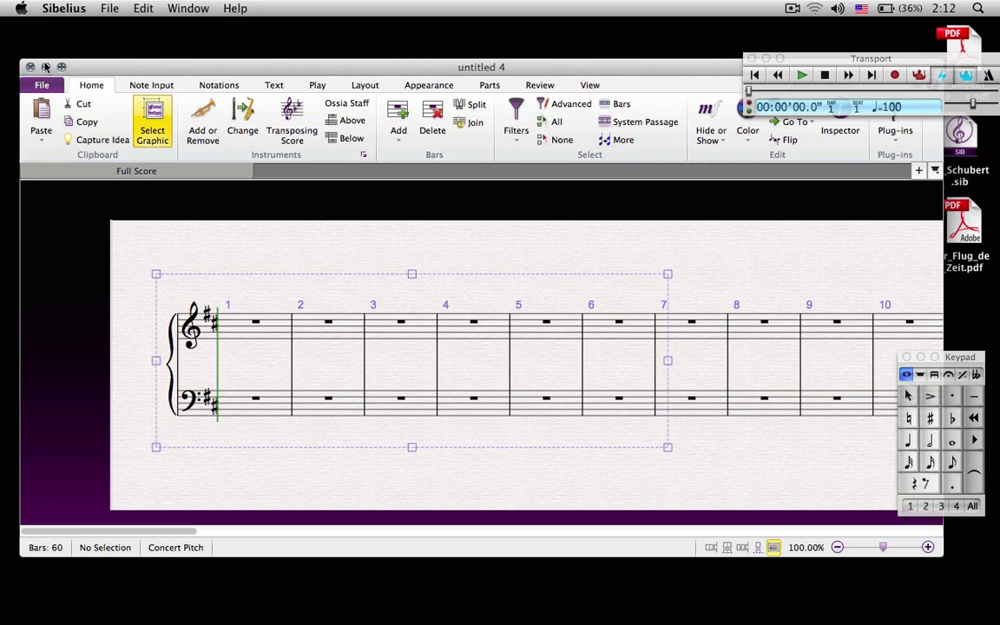
{"action": "key", "text": "Escape"}
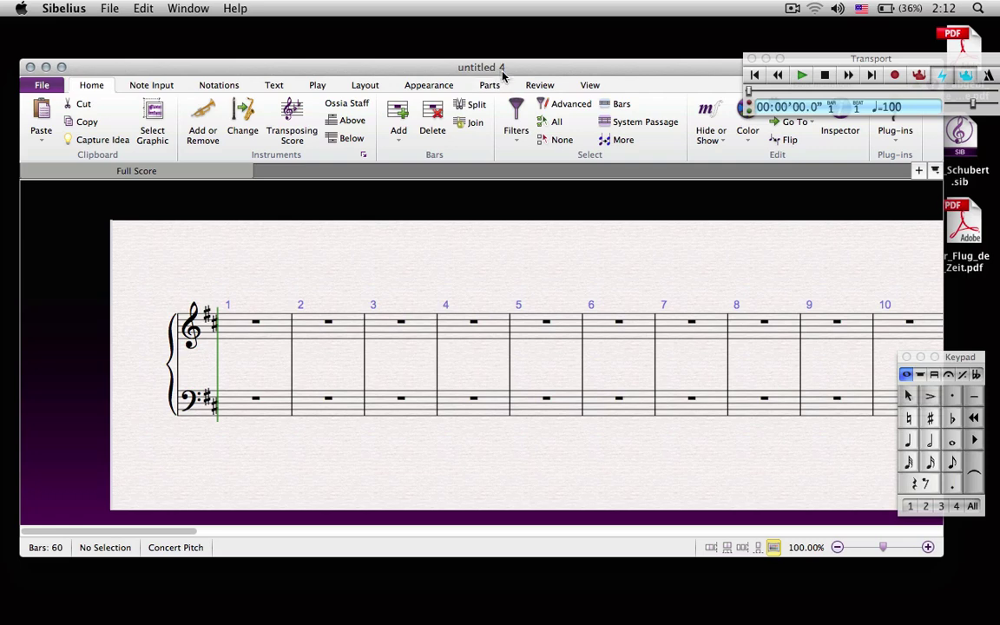
{"action": "left_click", "coordinate": [512, 132]}
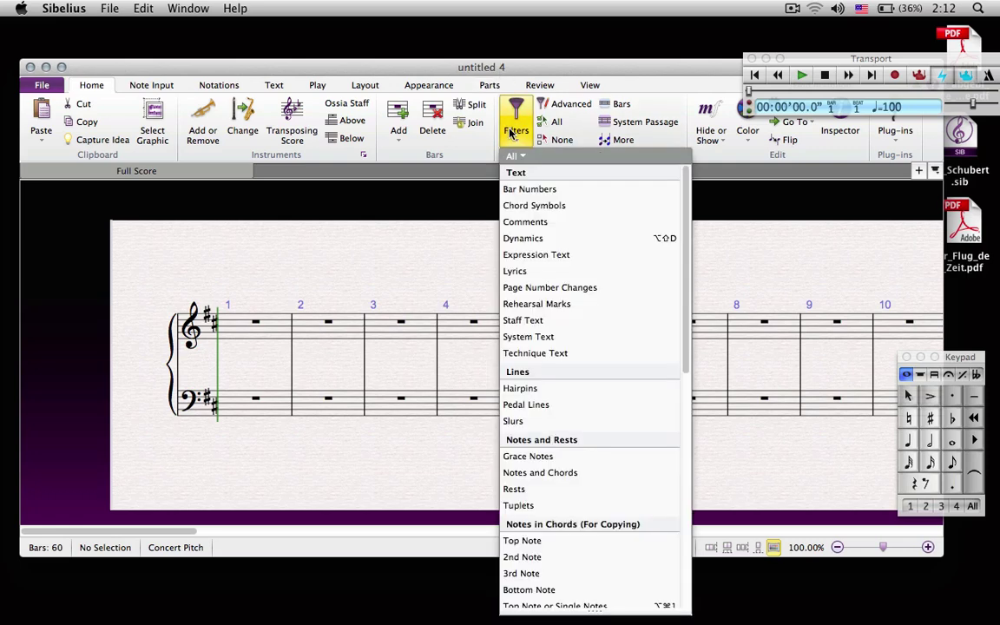
{"action": "left_click", "coordinate": [512, 132]}
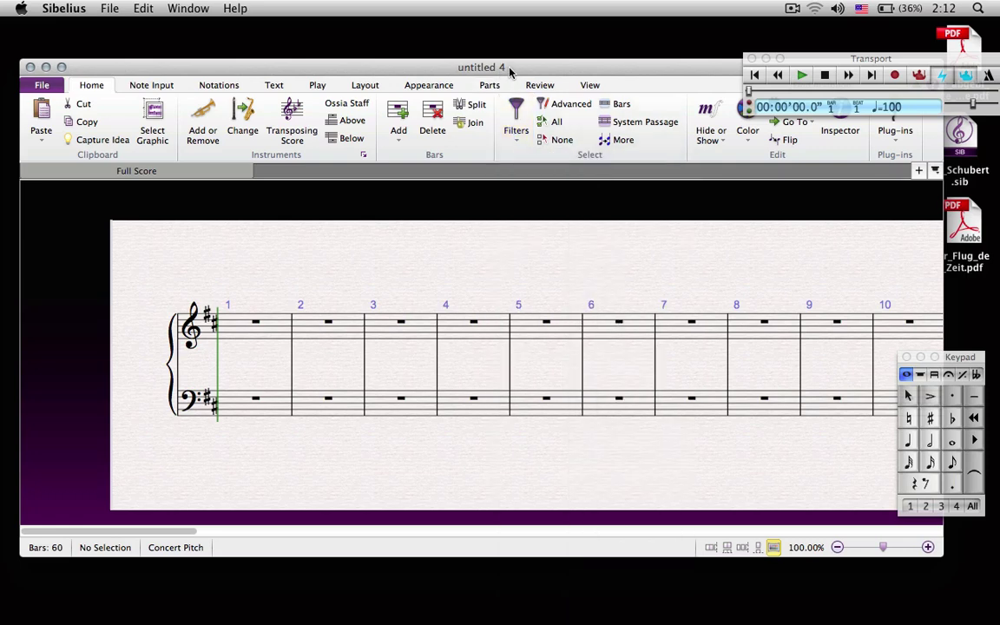
{"action": "left_click_drag", "start_coordinate": [507, 68], "coordinate": [506, 61]}
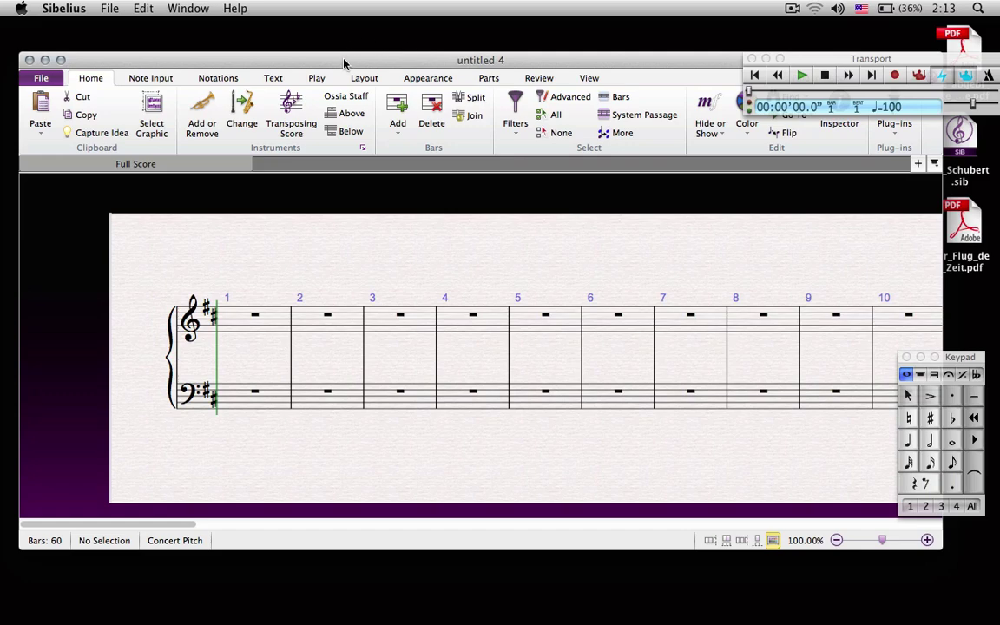
Step: Peek at the File backstage and Note Input tab, then return to the Home tab
{"action": "left_click_drag", "start_coordinate": [343, 64], "coordinate": [308, 68]}
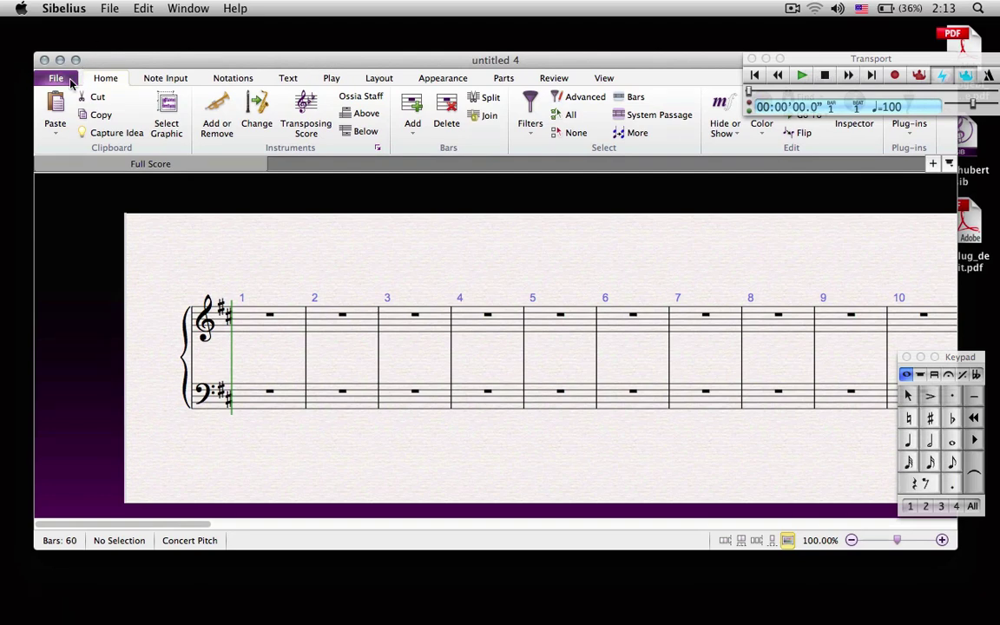
{"action": "left_click", "coordinate": [62, 77]}
{"action": "left_click", "coordinate": [105, 80]}
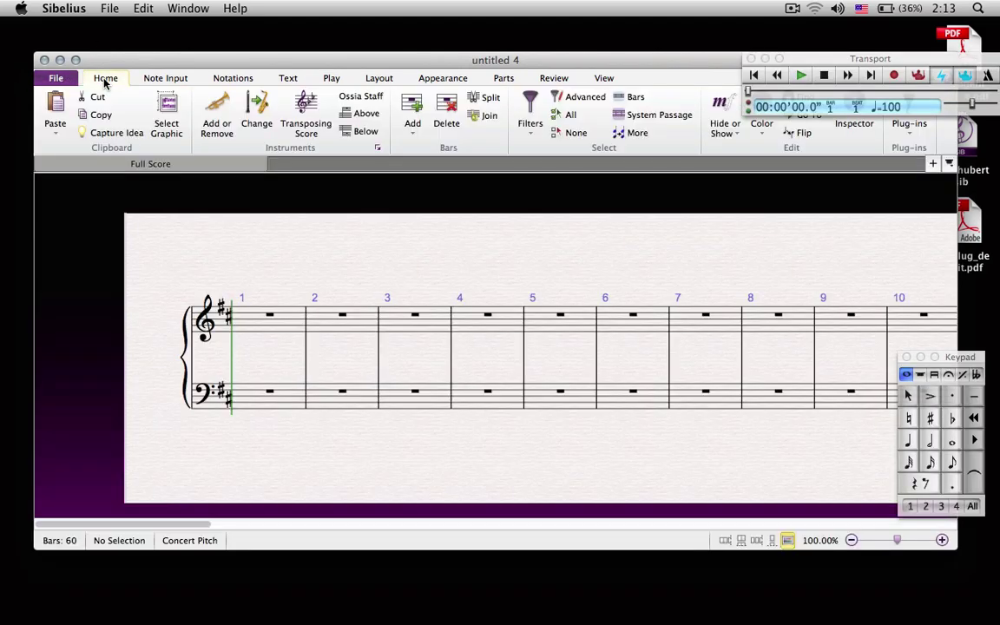
{"action": "left_click", "coordinate": [182, 79]}
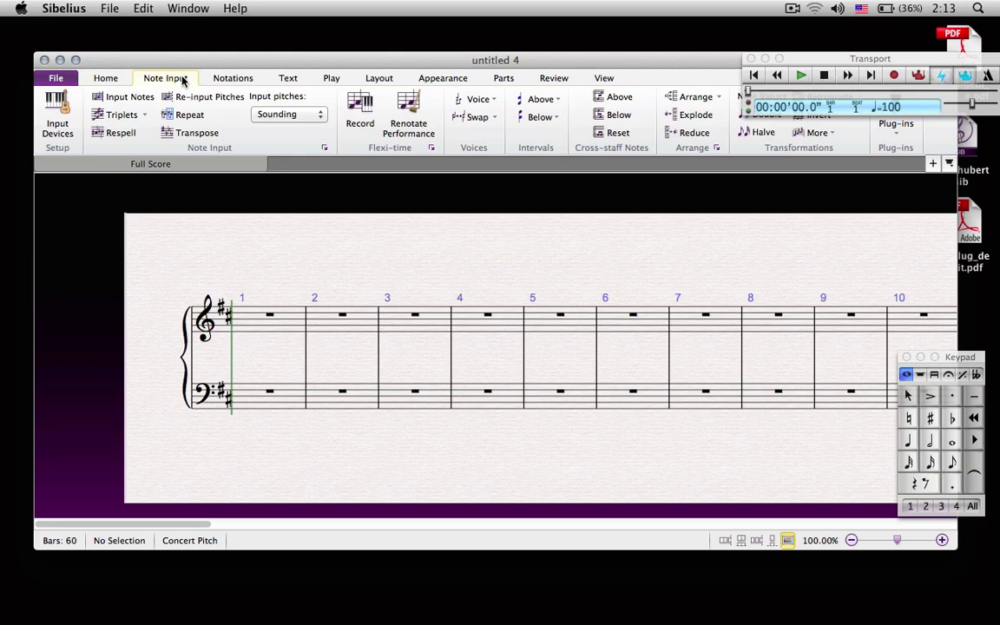
{"action": "left_click", "coordinate": [105, 79]}
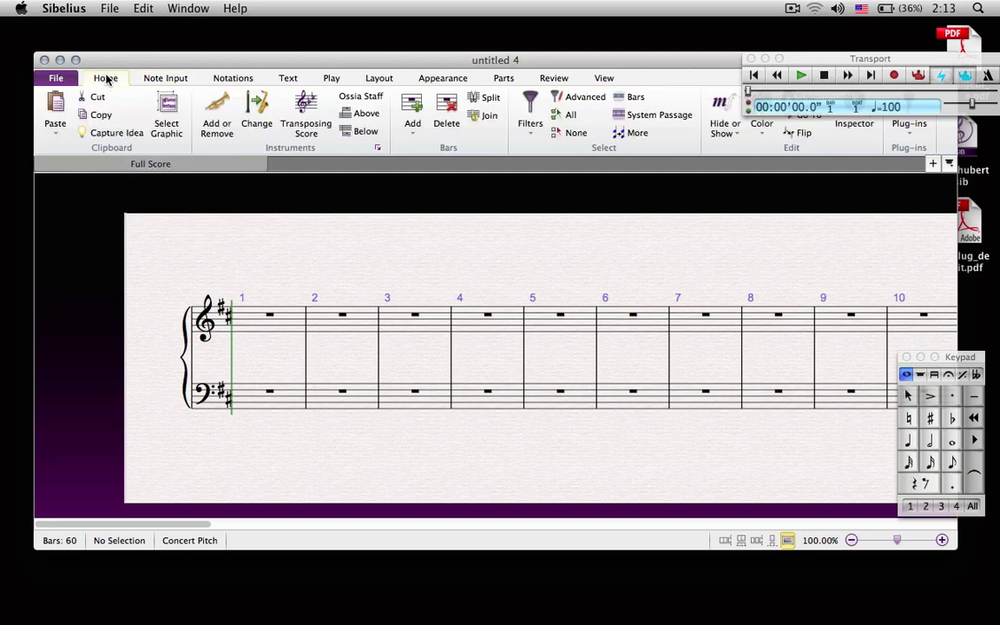
{"action": "left_click_drag", "start_coordinate": [131, 63], "coordinate": [134, 90]}
Step: Use File > New to reach Quick Start's Import options and launch PhotoScore
{"action": "left_click", "coordinate": [21, 7]}
{"action": "mouse_move", "coordinate": [109, 8]}
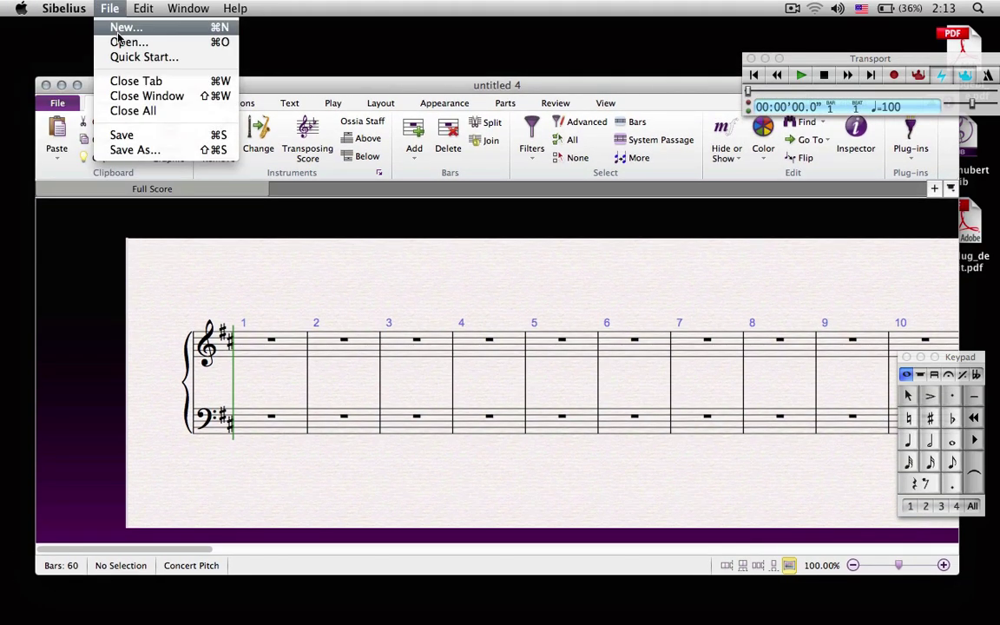
{"action": "left_click", "coordinate": [123, 28]}
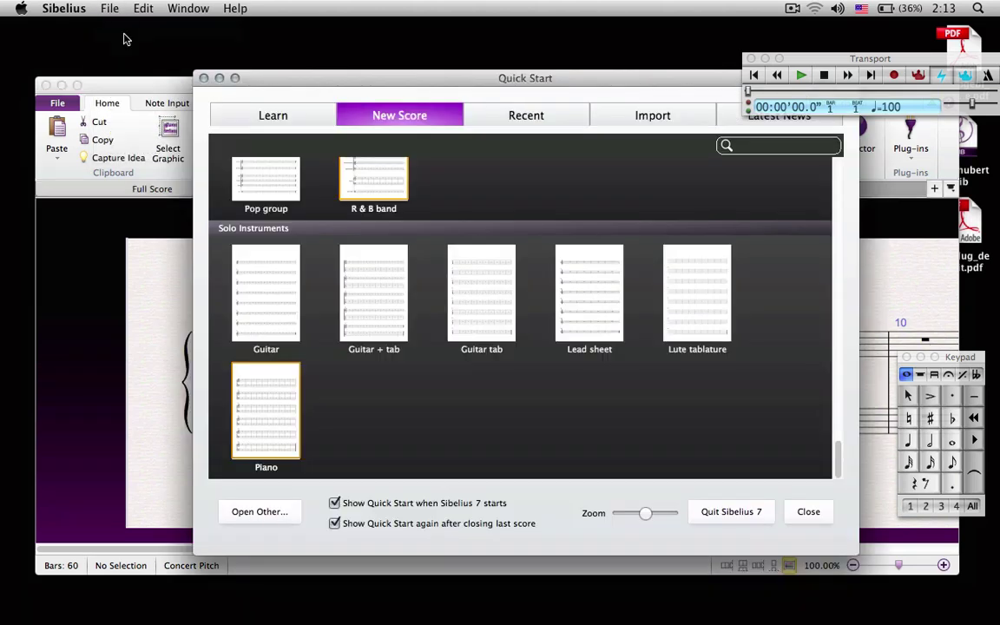
{"action": "left_click", "coordinate": [642, 115]}
{"action": "left_click_drag", "start_coordinate": [656, 84], "coordinate": [525, 82]}
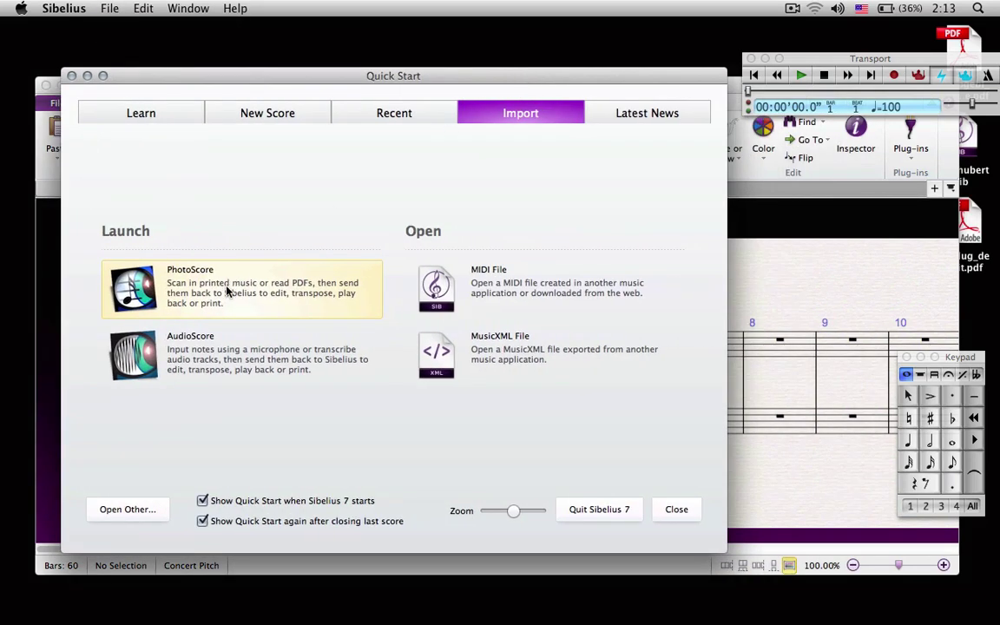
{"action": "left_click", "coordinate": [295, 284]}
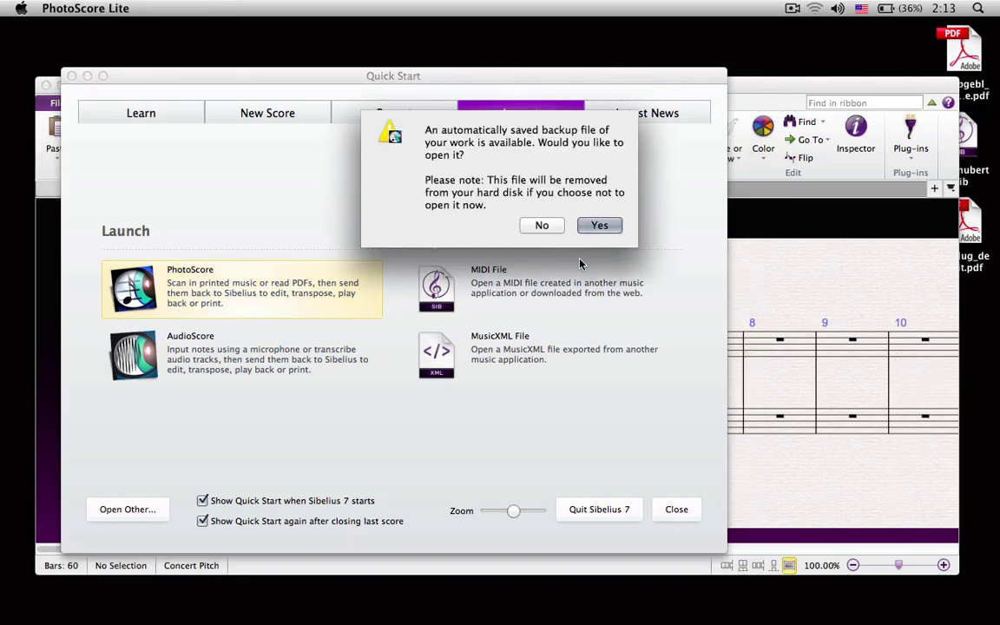
Step: Decline the saved backup and register PhotoScore Lite with a user name and company name
{"action": "left_click", "coordinate": [557, 229]}
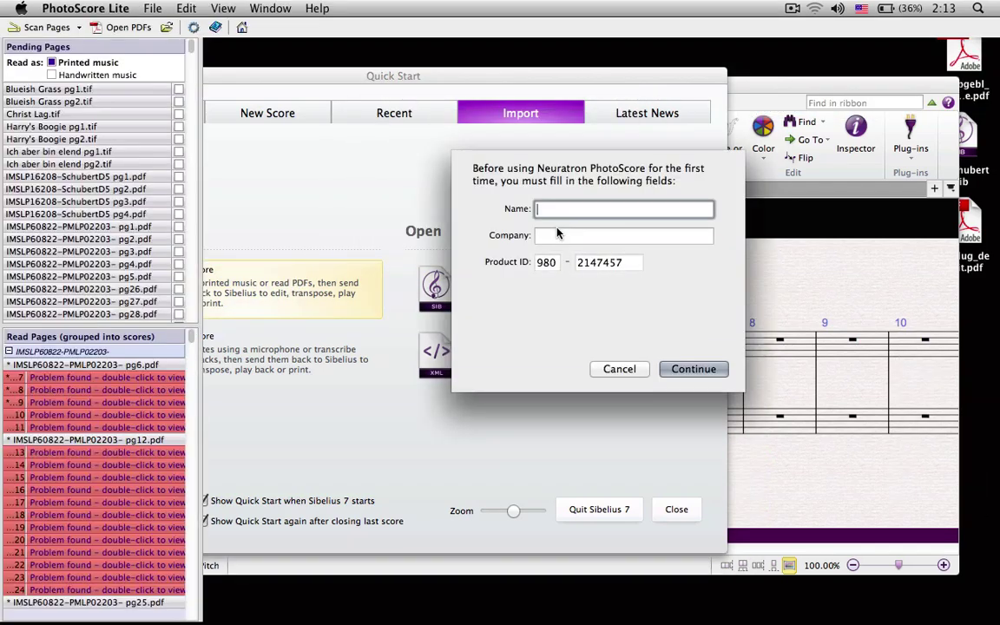
{"action": "type", "text": "Mike"}
{"action": "key", "text": "Tab"}
{"action": "type", "text": "Schrute"}
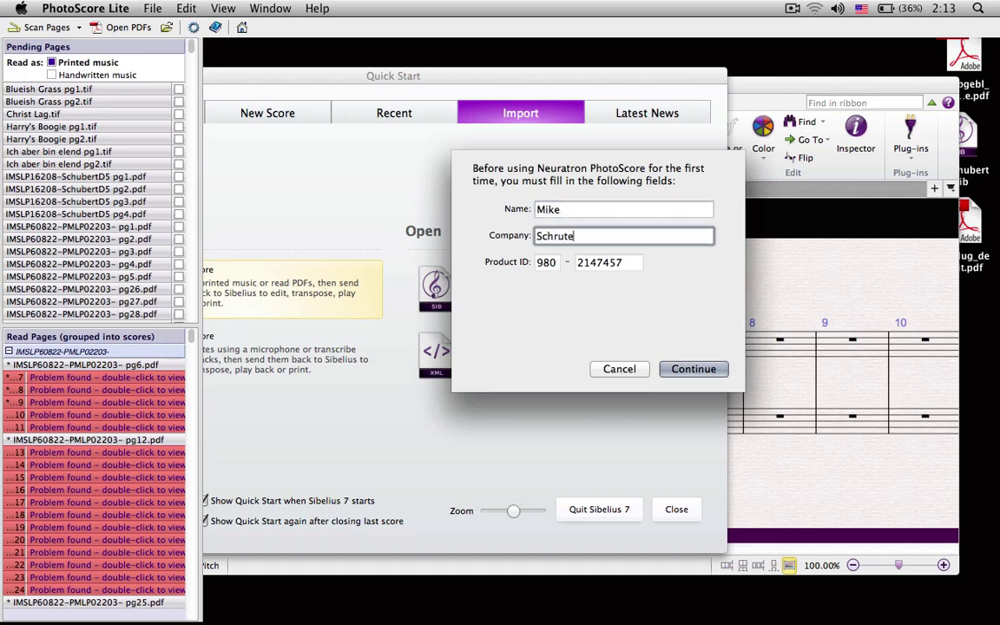
{"action": "left_click", "coordinate": [681, 369]}
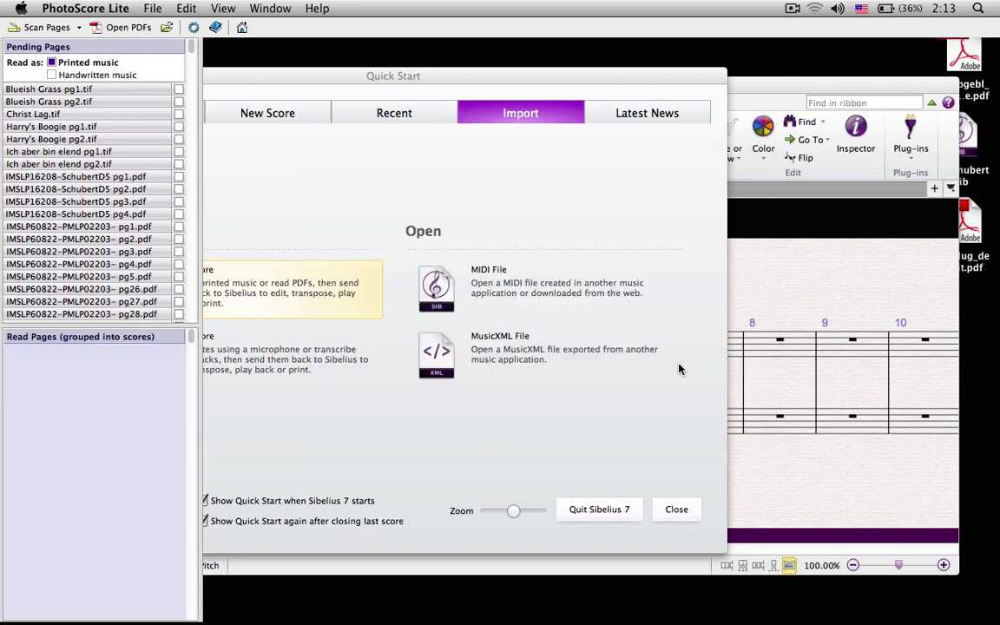
Step: Open Die_abgebl__hte_Linde.pdf from the desktop in Acrobat and scroll through its first page
{"action": "left_click", "coordinate": [550, 78]}
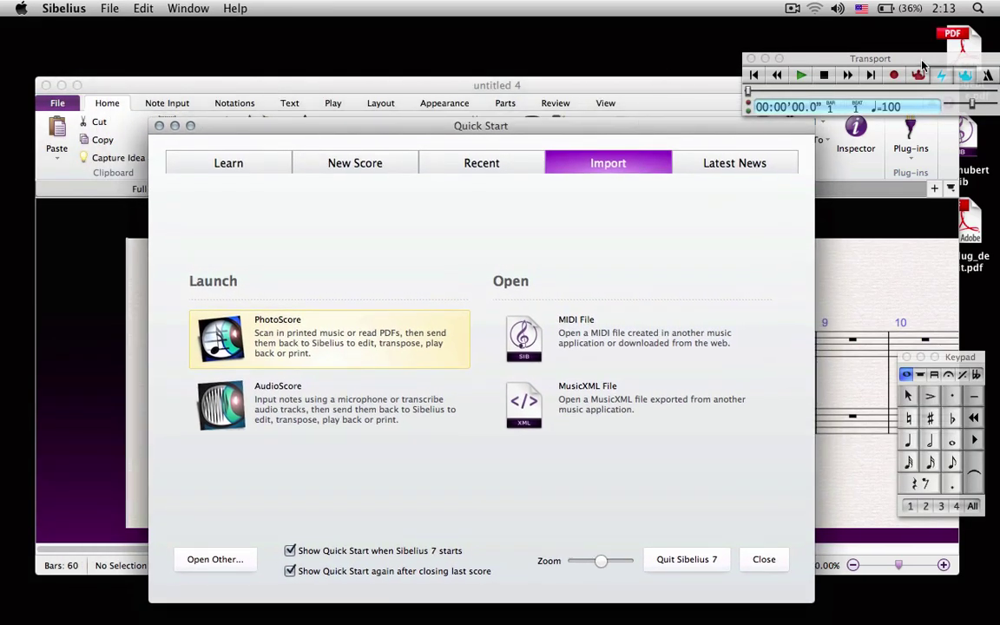
{"action": "key", "text": "F11"}
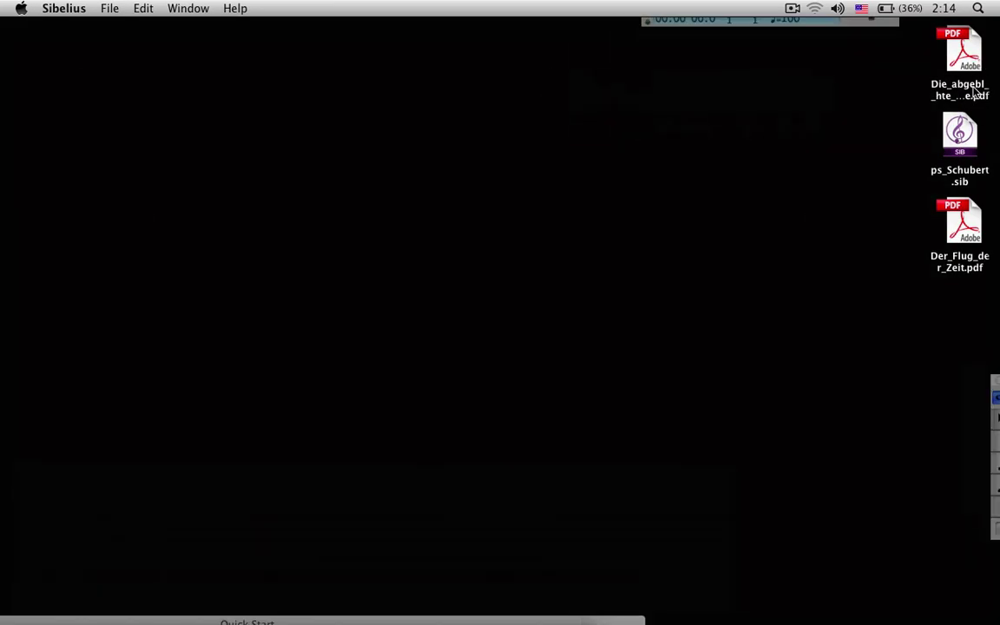
{"action": "double_click", "coordinate": [973, 96]}
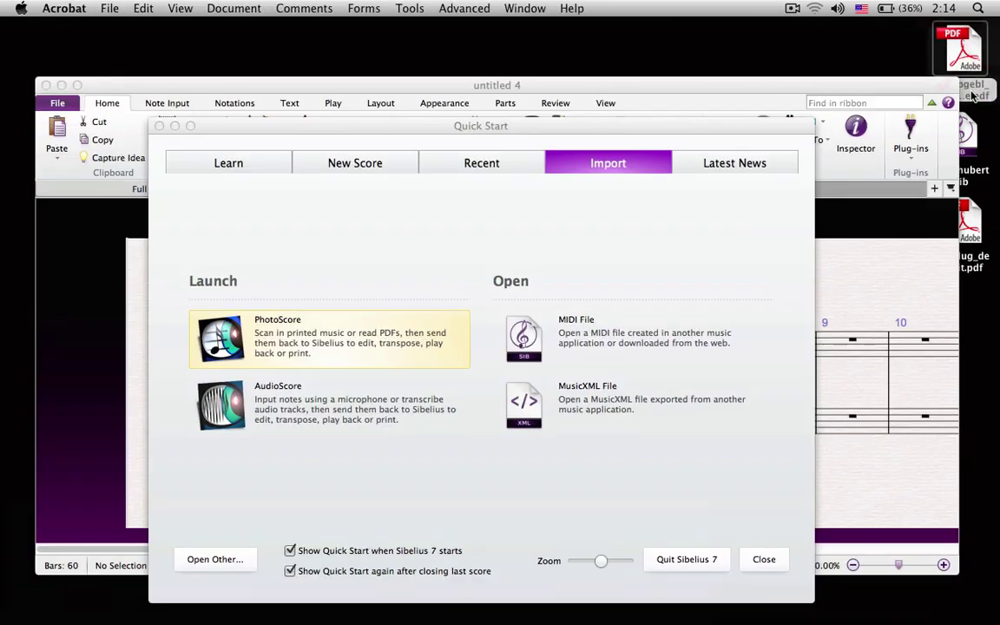
{"action": "scroll", "coordinate": [599, 313], "scroll_direction": "down", "scroll_amount": 5}
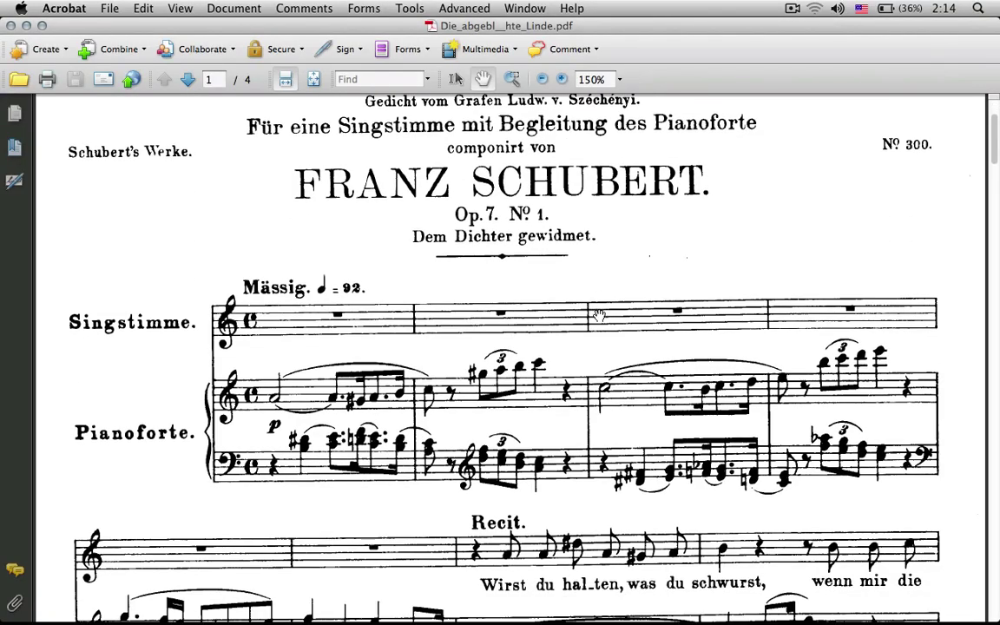
{"action": "scroll", "coordinate": [599, 314], "scroll_direction": "down", "scroll_amount": 5}
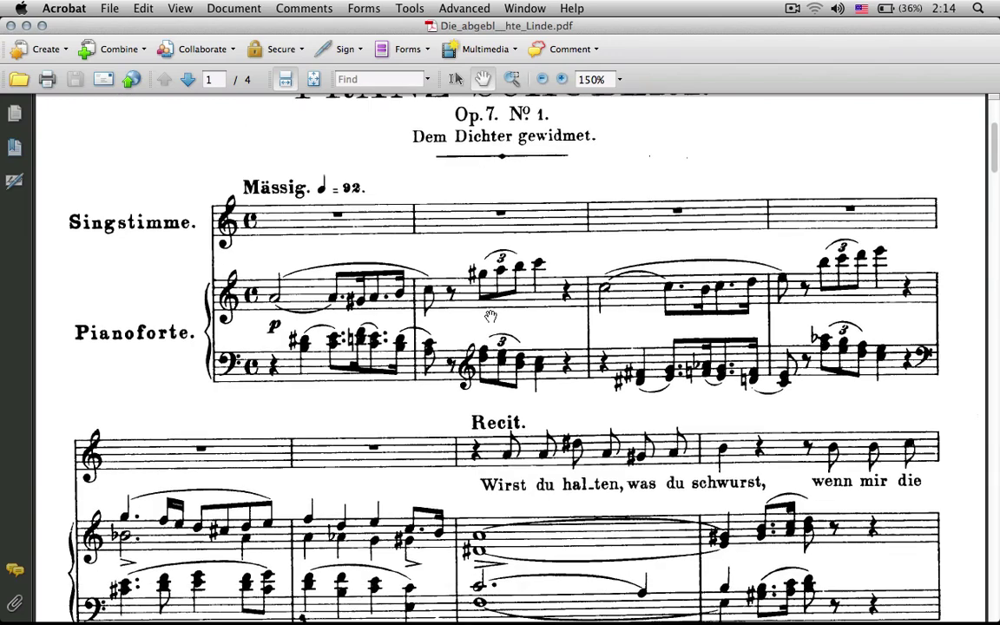
{"action": "scroll", "coordinate": [492, 316], "scroll_direction": "down", "scroll_amount": 2}
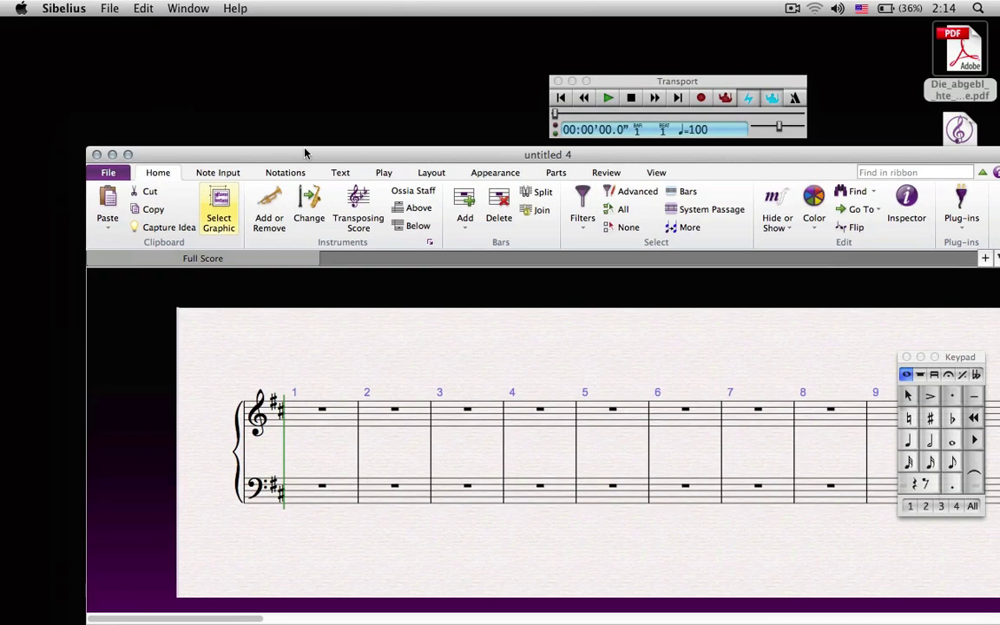
Step: Move the score window down, switch to PhotoScore Lite, select Der_Flug_der_Zeit.pdf, then cancel
{"action": "left_click_drag", "start_coordinate": [304, 153], "coordinate": [288, 344]}
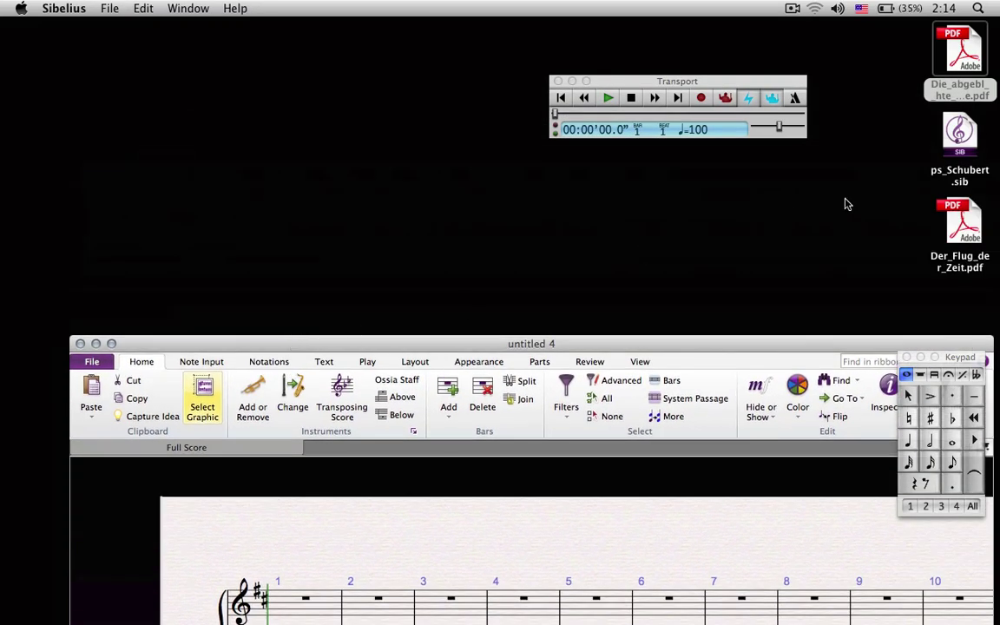
{"action": "key", "text": "super+Tab"}
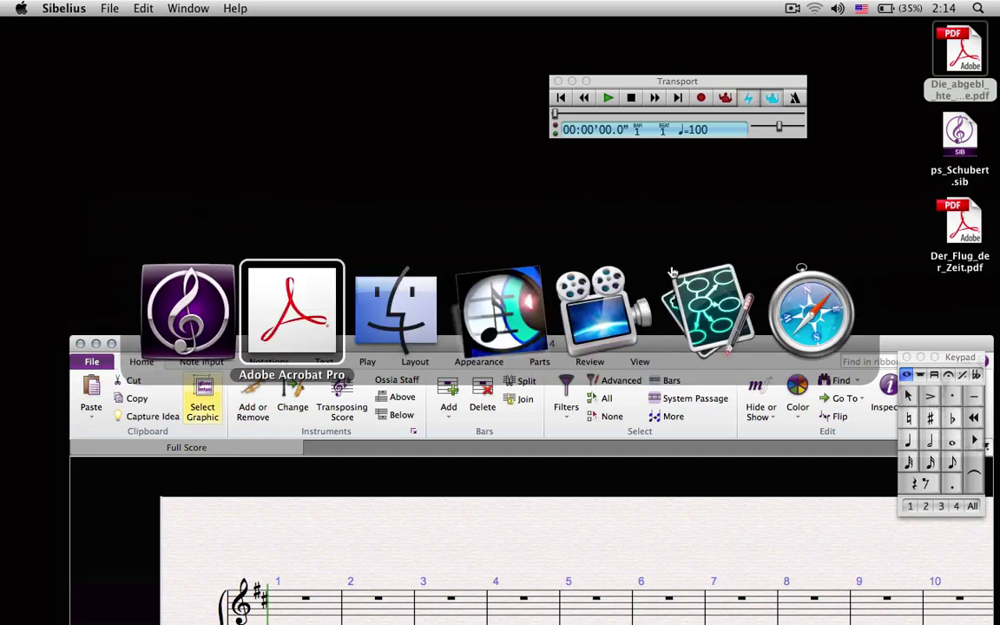
{"action": "key", "text": "super+Tab"}
{"action": "key", "text": "super+Tab"}
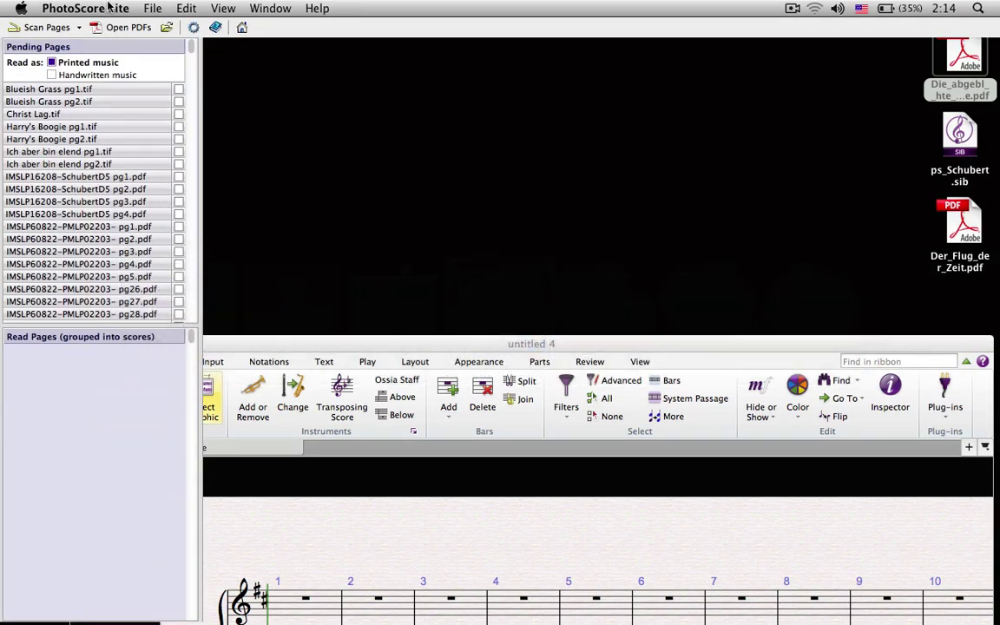
{"action": "left_click", "coordinate": [116, 28]}
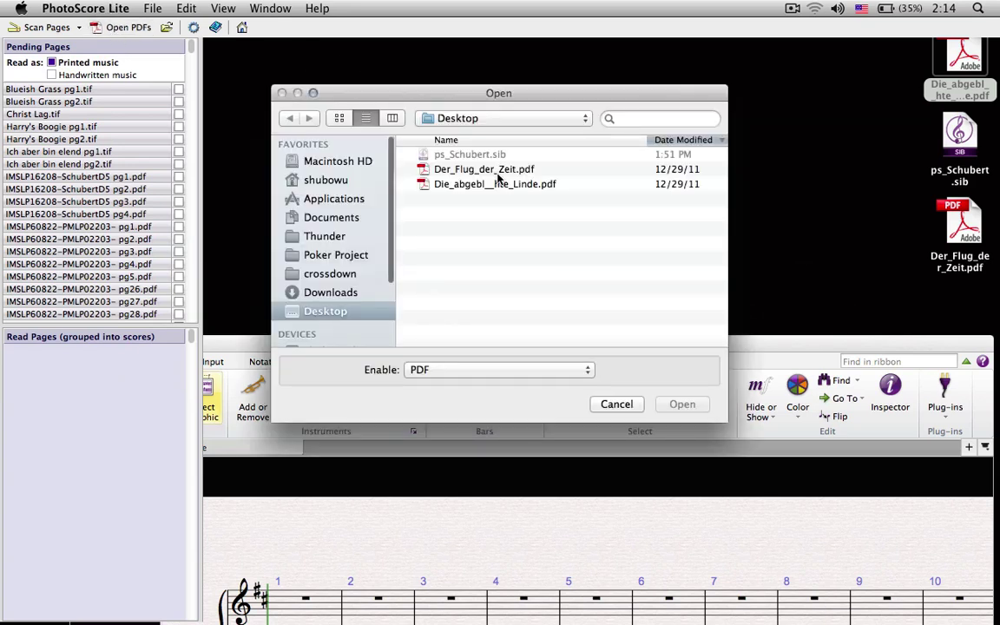
{"action": "left_click", "coordinate": [452, 169]}
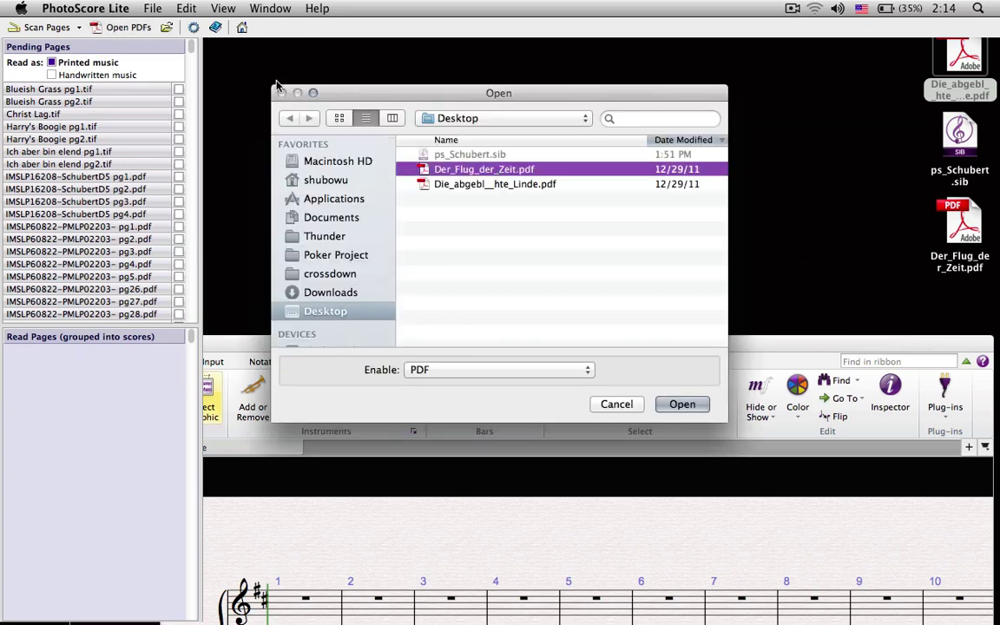
{"action": "left_click", "coordinate": [614, 404]}
Step: Open ps_Schubert.sib from the desktop in Sibelius
{"action": "left_click", "coordinate": [903, 145]}
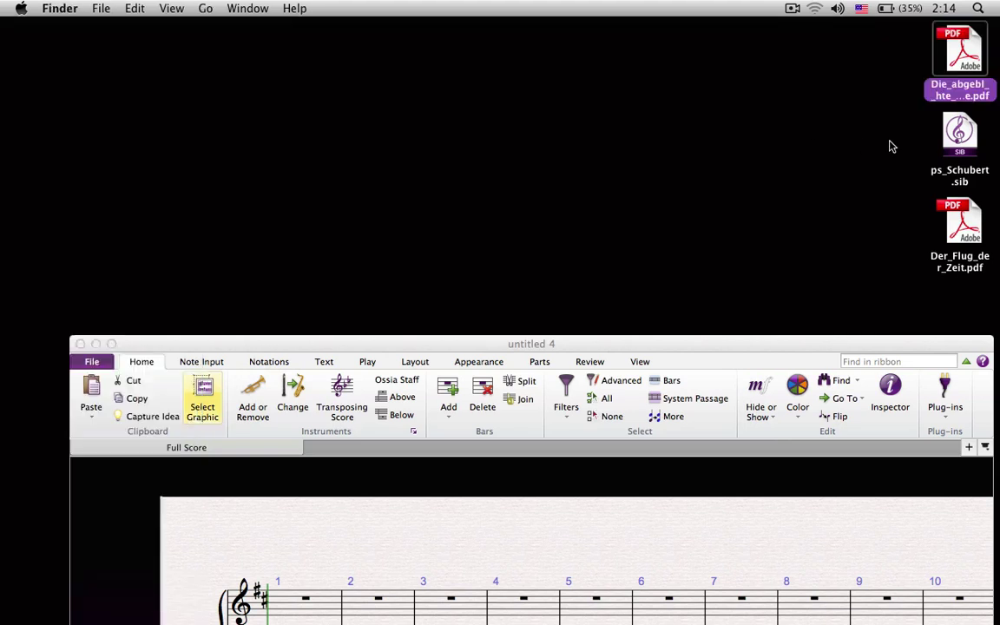
{"action": "left_click", "coordinate": [959, 170]}
{"action": "double_click", "coordinate": [954, 172]}
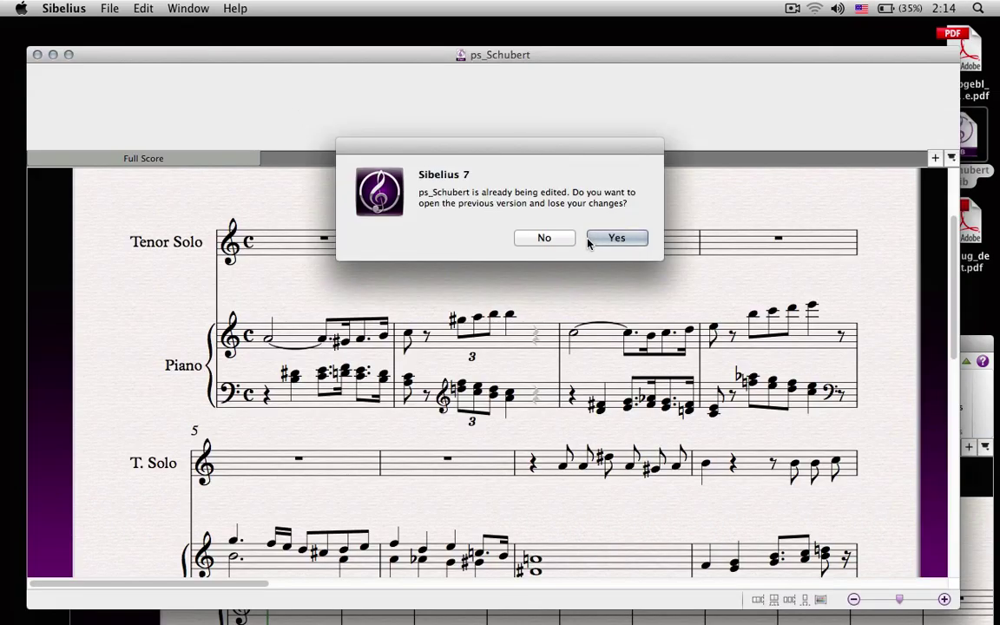
{"action": "left_click", "coordinate": [560, 242]}
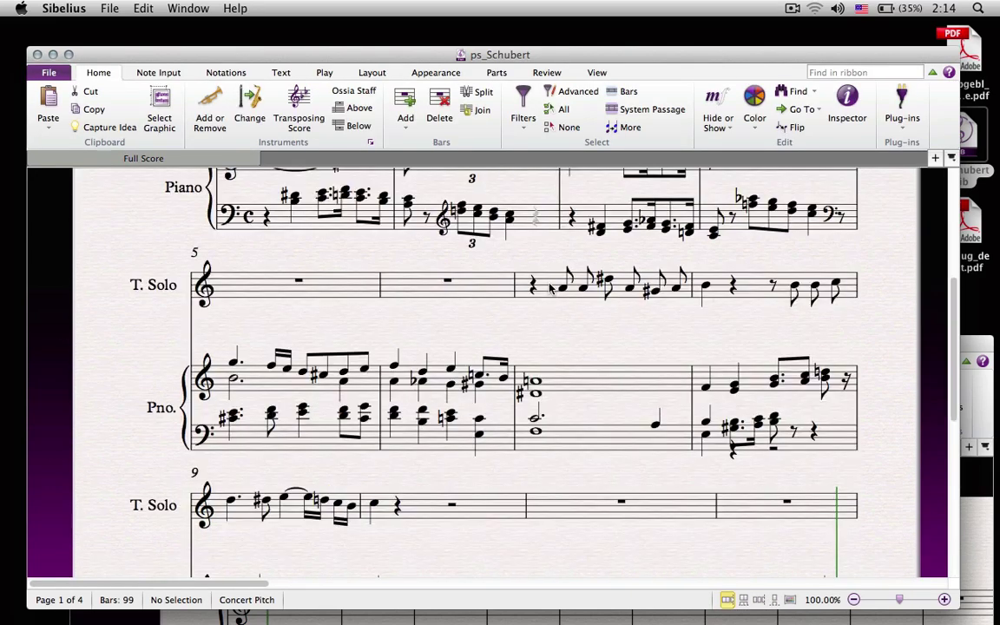
{"action": "scroll", "coordinate": [550, 290], "scroll_direction": "down", "scroll_amount": 3}
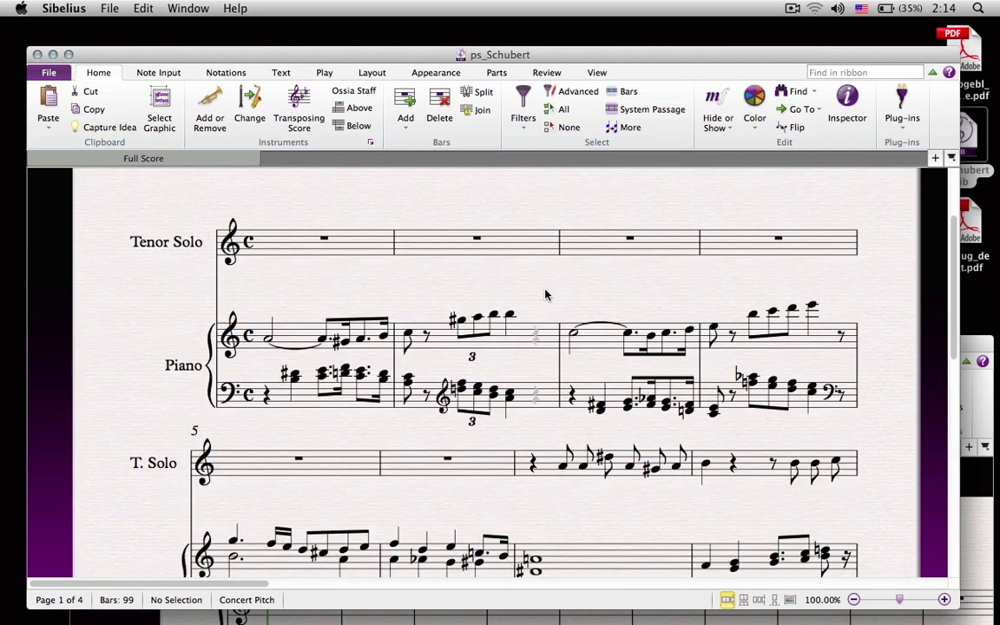
{"action": "left_click", "coordinate": [461, 320]}
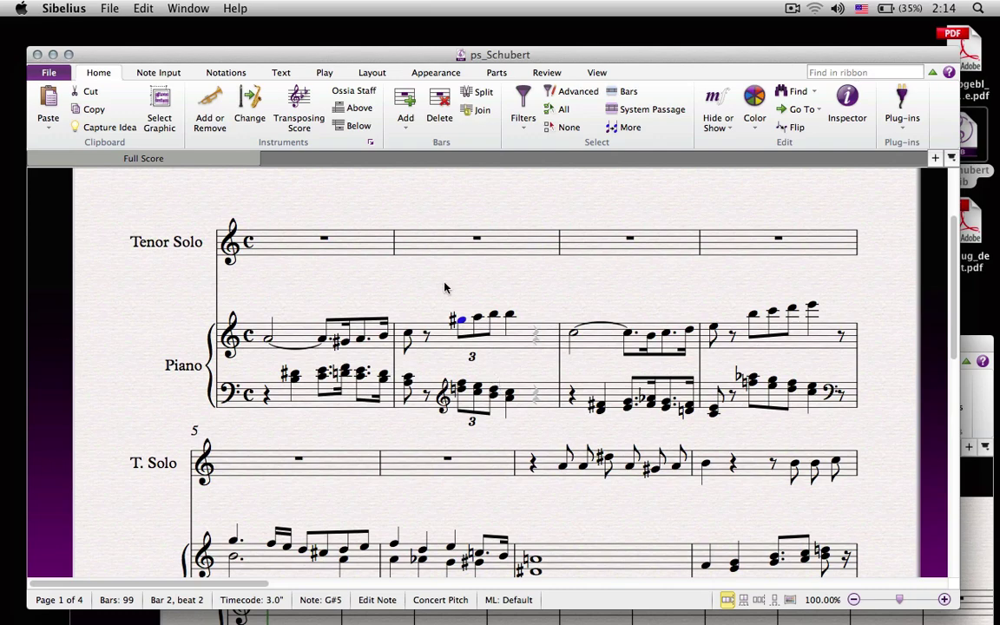
{"action": "left_click", "coordinate": [445, 290]}
{"action": "scroll", "coordinate": [442, 291], "scroll_direction": "down", "scroll_amount": 10}
{"action": "scroll", "coordinate": [440, 290], "scroll_direction": "up", "scroll_amount": 10}
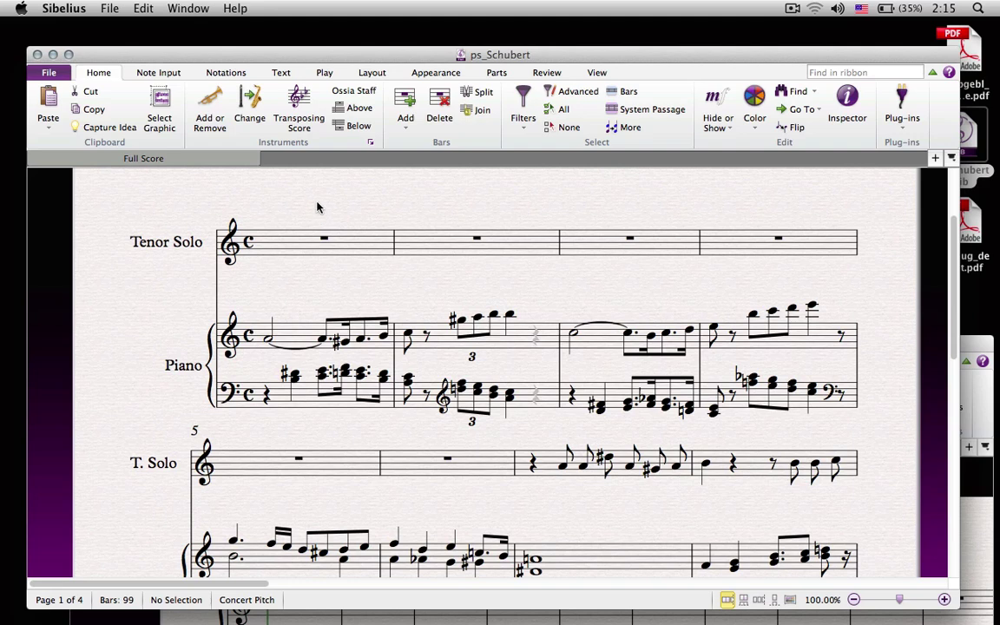
Step: Look at the Notations key signature and time signature menus without choosing anything
{"action": "key", "text": "k"}
{"action": "key", "text": "Escape"}
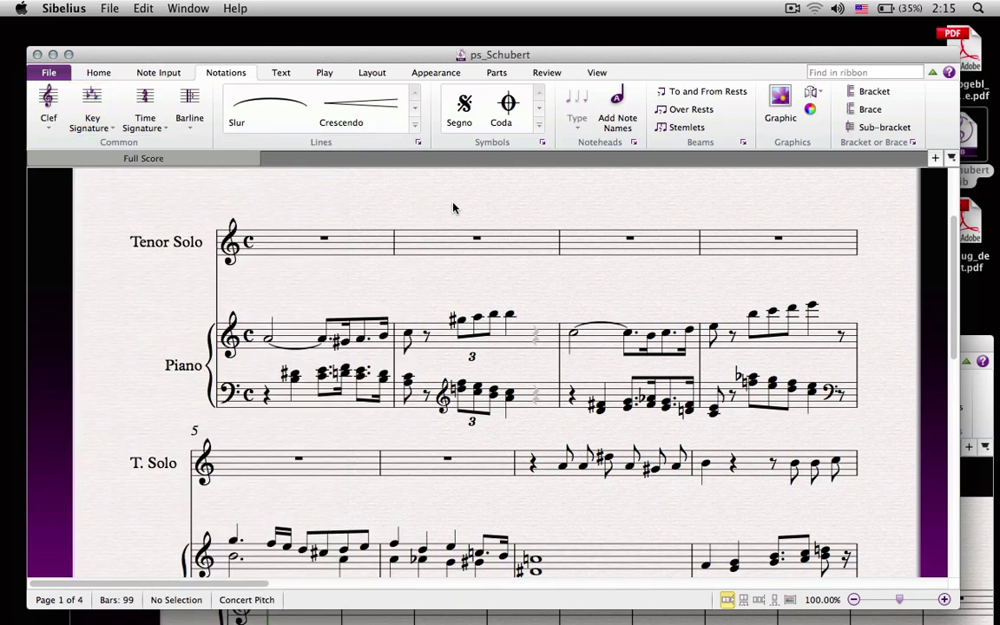
{"action": "key", "text": "t"}
{"action": "key", "text": "Escape"}
Step: Add a trial slur to piano bar 1's beamed notes, then undo it
{"action": "key", "text": "s"}
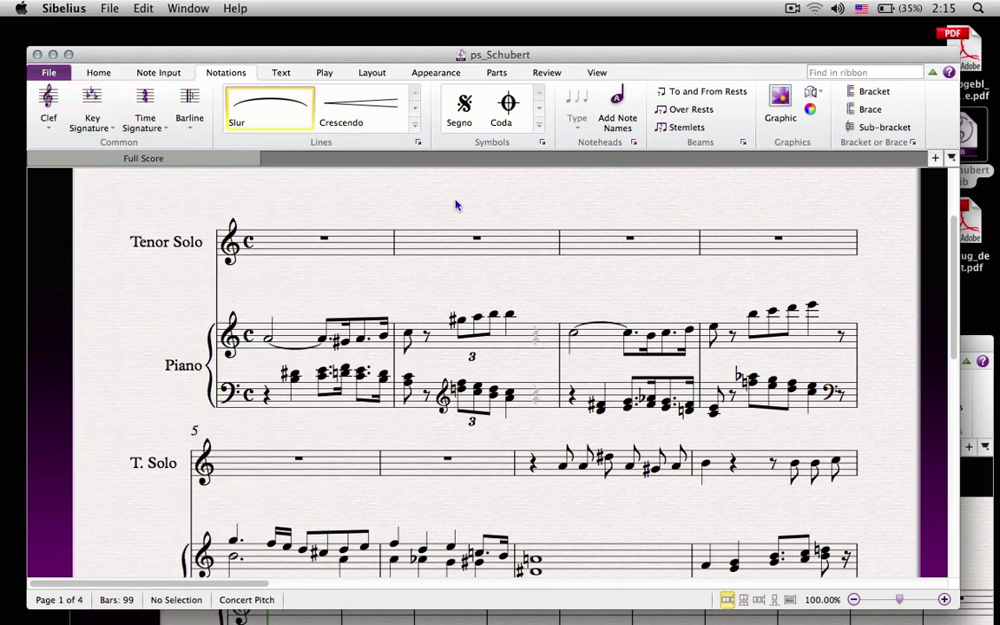
{"action": "left_click", "coordinate": [365, 333]}
{"action": "key", "text": "super+z"}
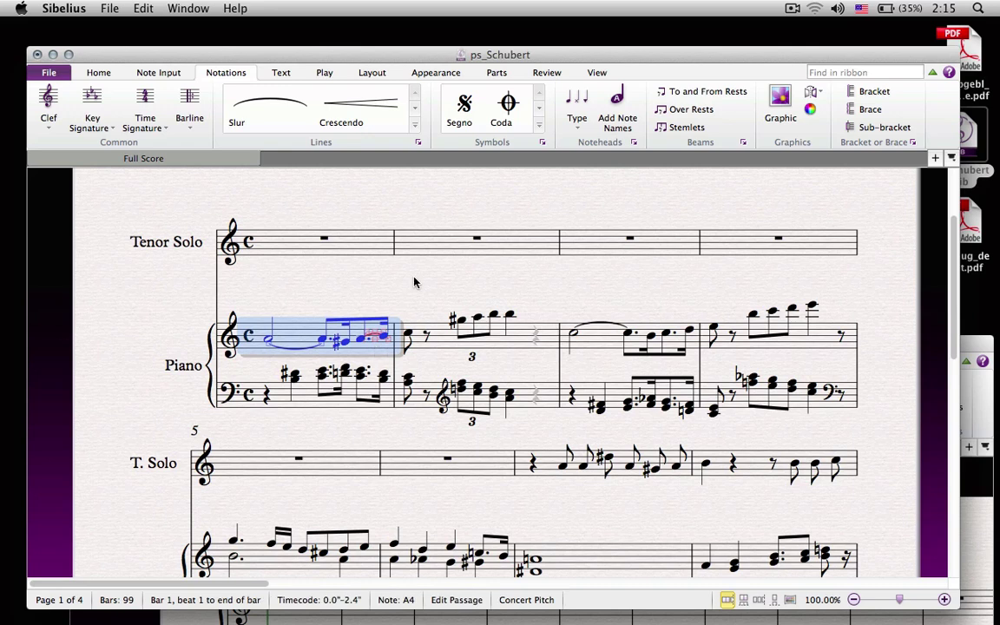
{"action": "left_click", "coordinate": [415, 279]}
{"action": "key", "text": "super+z"}
{"action": "key", "text": "super+y"}
{"action": "key", "text": "super+y"}
{"action": "key", "text": "super+z"}
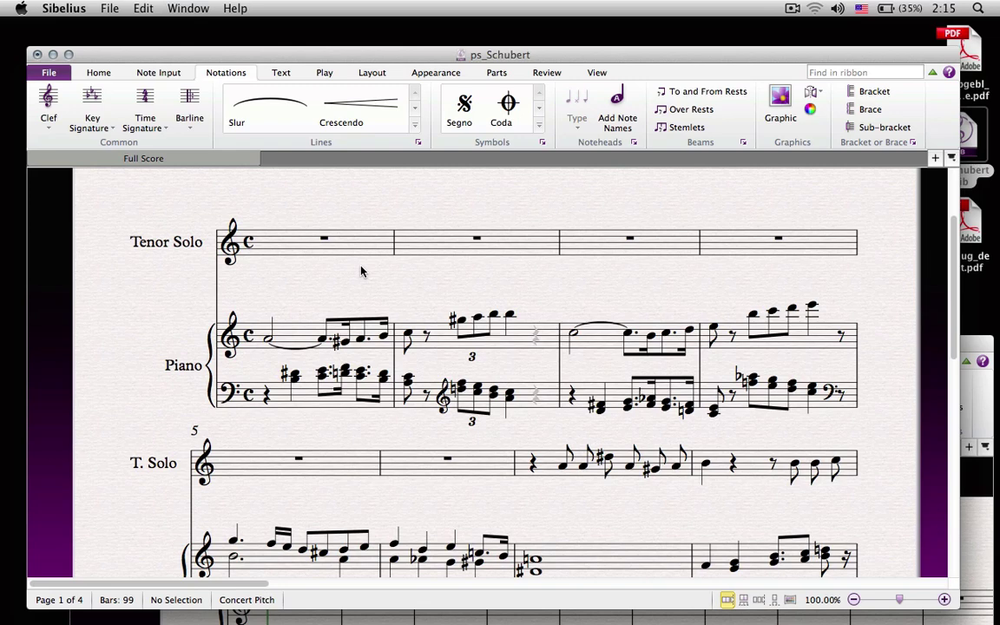
{"action": "scroll", "coordinate": [368, 205], "scroll_direction": "down", "scroll_amount": 10}
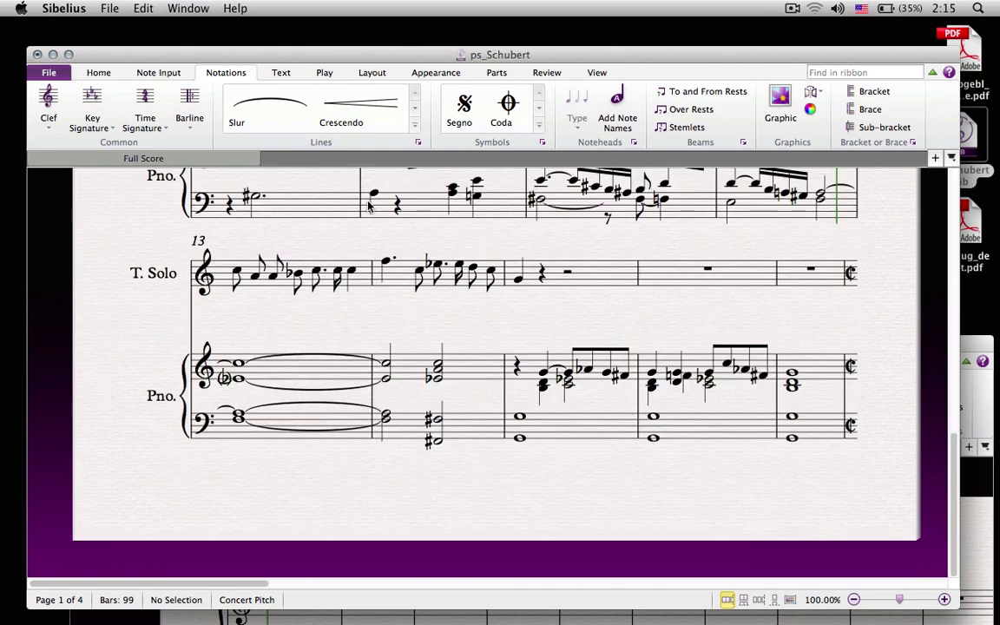
{"action": "scroll", "coordinate": [368, 206], "scroll_direction": "up", "scroll_amount": 10}
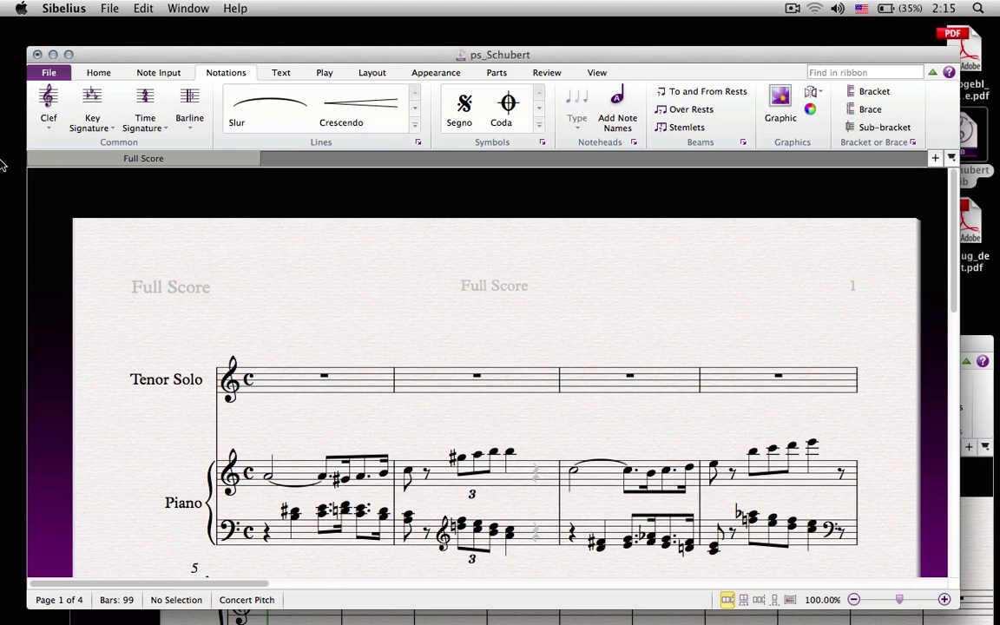
Step: Open File > Export and keep the Audio configuration at General MIDI (basic)
{"action": "left_click", "coordinate": [50, 77]}
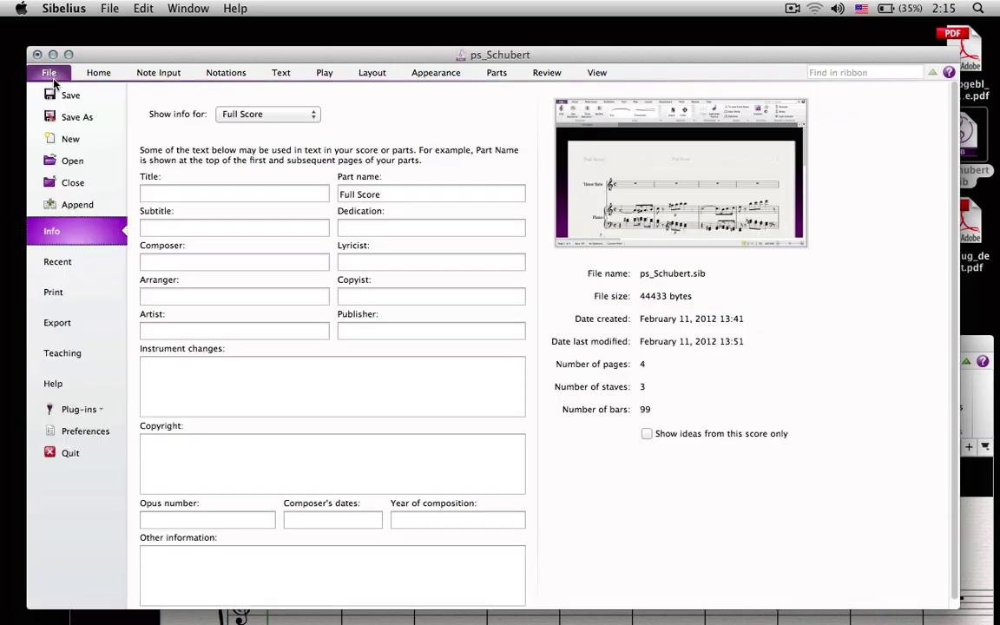
{"action": "left_click", "coordinate": [62, 321]}
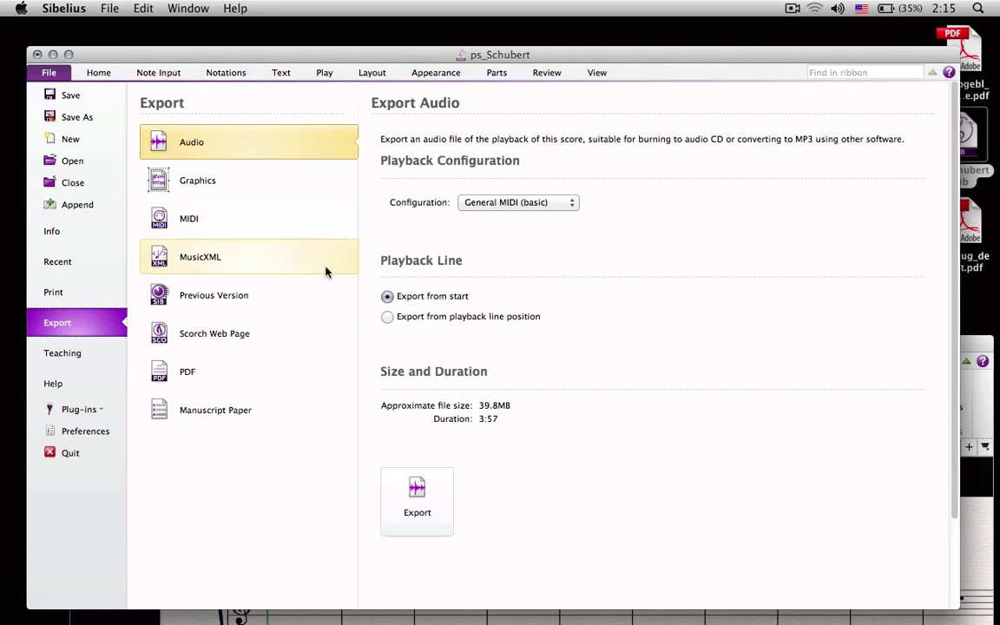
{"action": "left_click", "coordinate": [492, 202]}
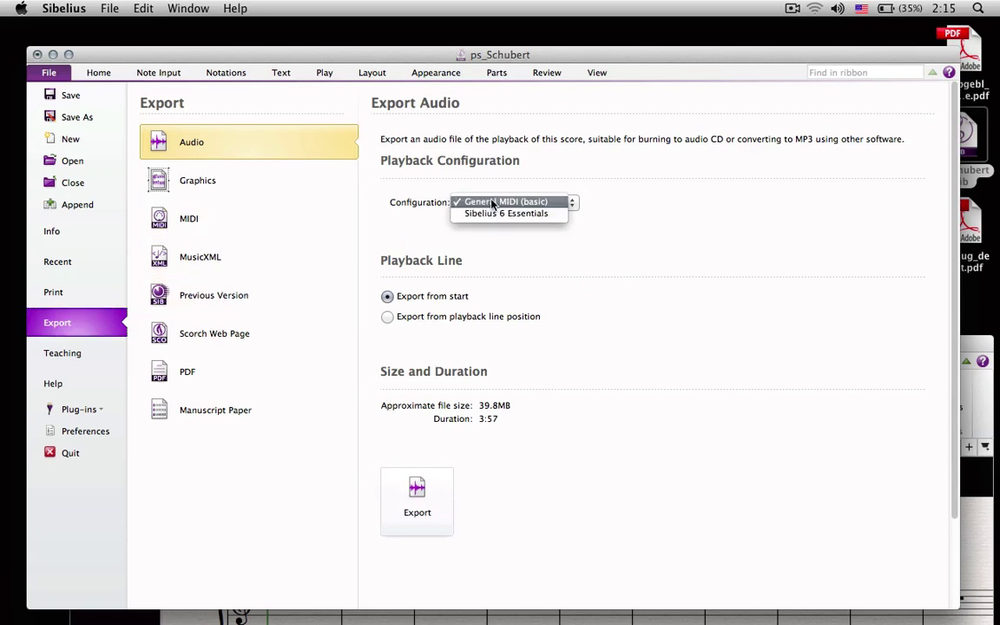
{"action": "left_click", "coordinate": [442, 223]}
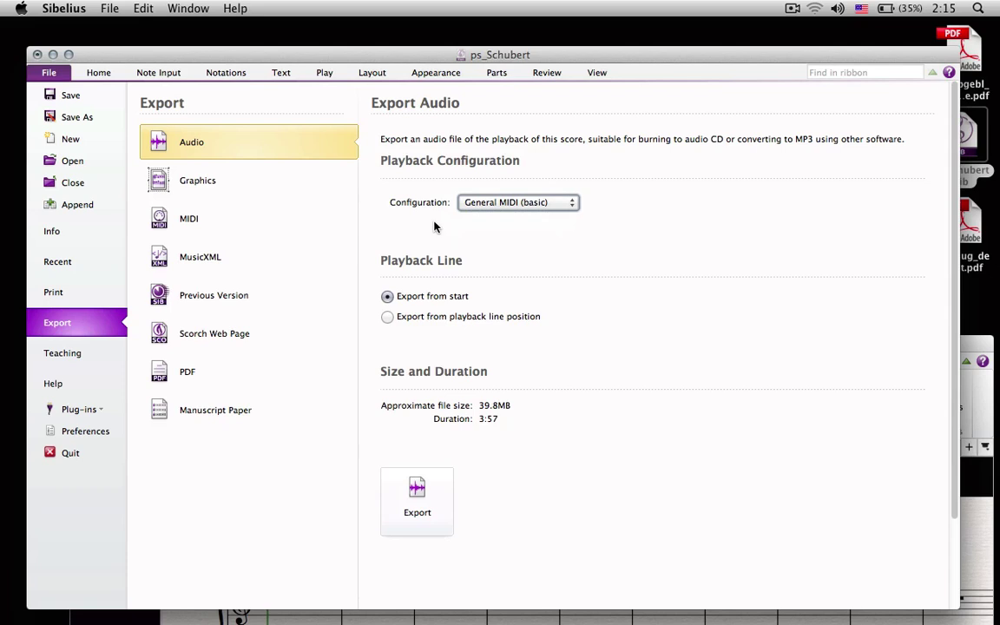
Step: Review the MIDI and MusicXML export settings, leaving General MIDI, then choose PDF export
{"action": "left_click", "coordinate": [191, 223]}
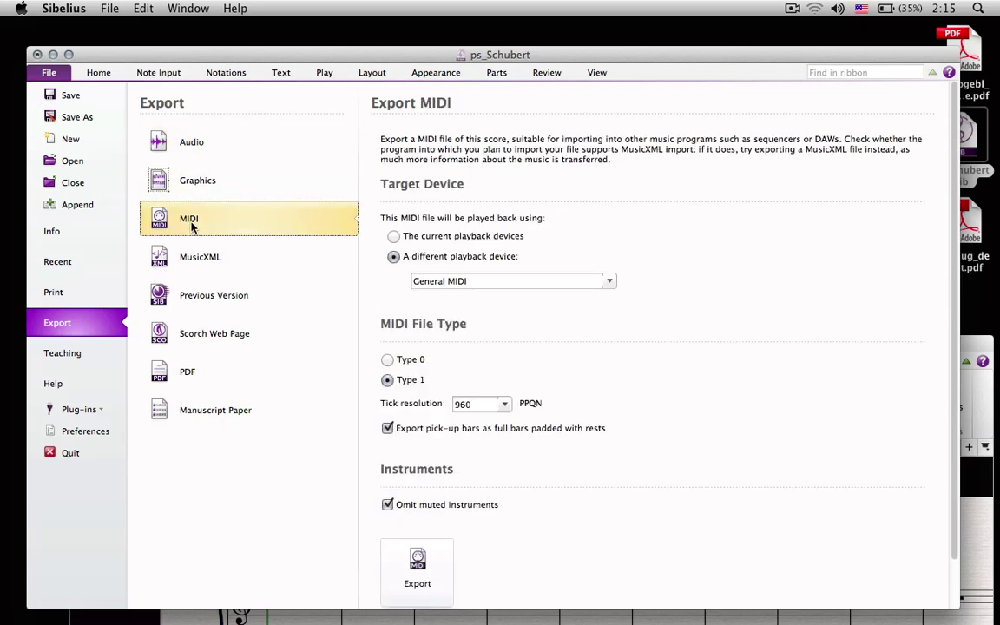
{"action": "left_click", "coordinate": [509, 280]}
{"action": "left_click", "coordinate": [609, 281]}
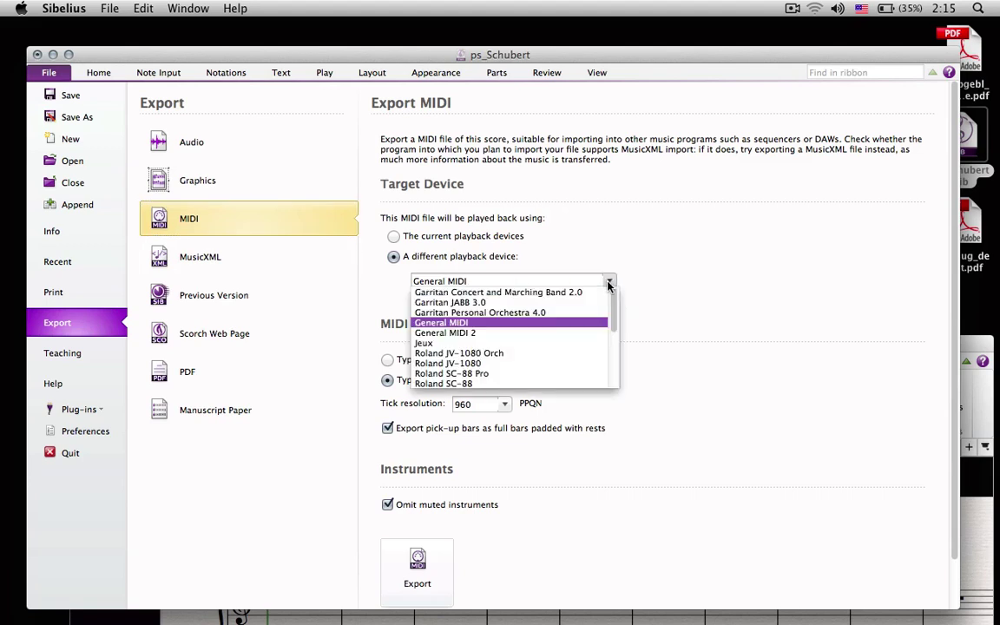
{"action": "scroll", "coordinate": [598, 306], "scroll_direction": "down", "scroll_amount": 2}
{"action": "scroll", "coordinate": [598, 305], "scroll_direction": "up", "scroll_amount": 2}
{"action": "scroll", "coordinate": [596, 306], "scroll_direction": "down", "scroll_amount": 5}
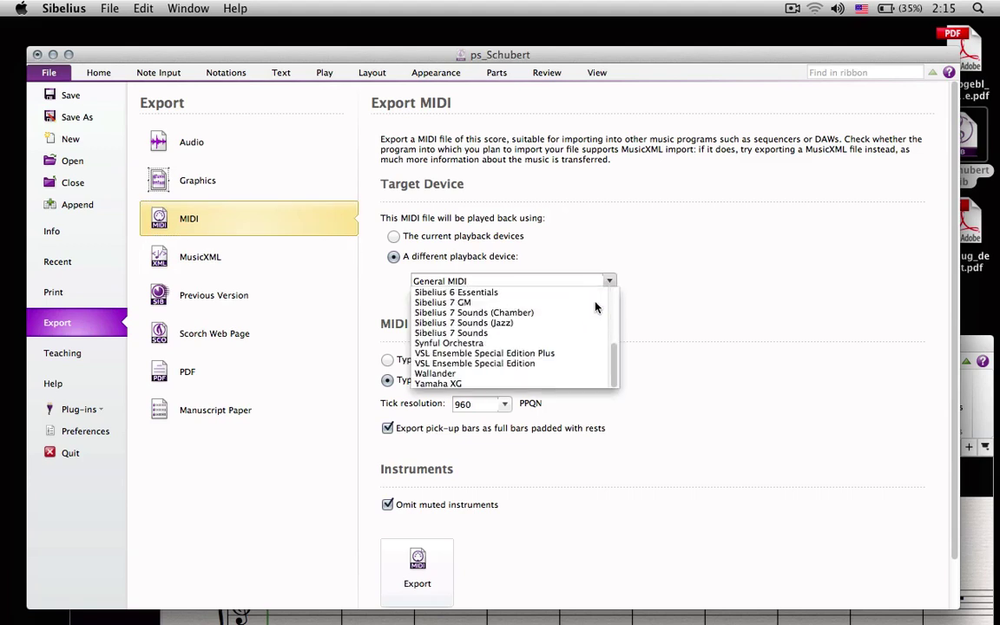
{"action": "left_click", "coordinate": [666, 297]}
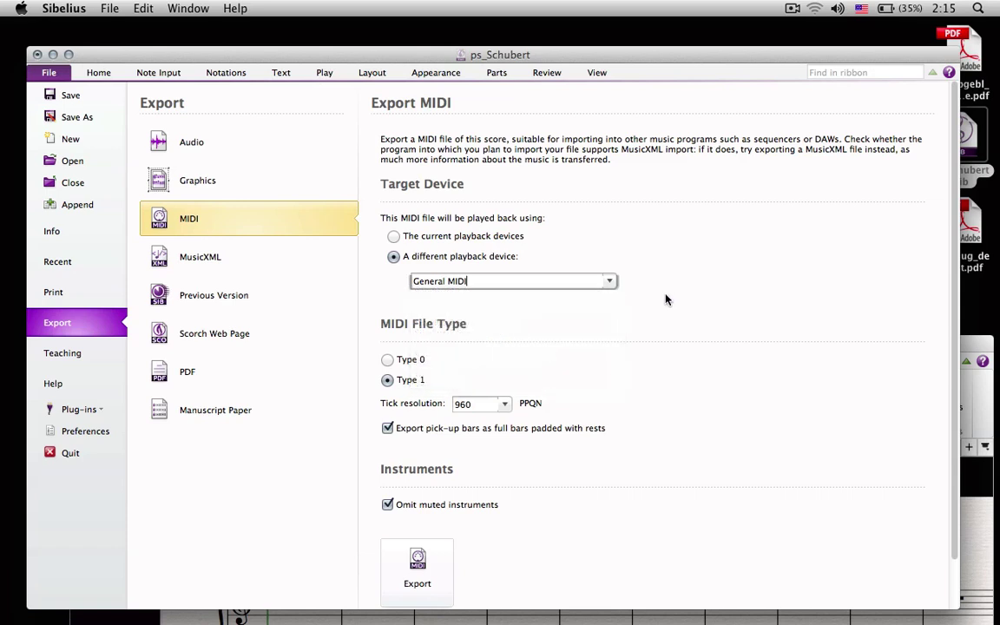
{"action": "left_click", "coordinate": [254, 264]}
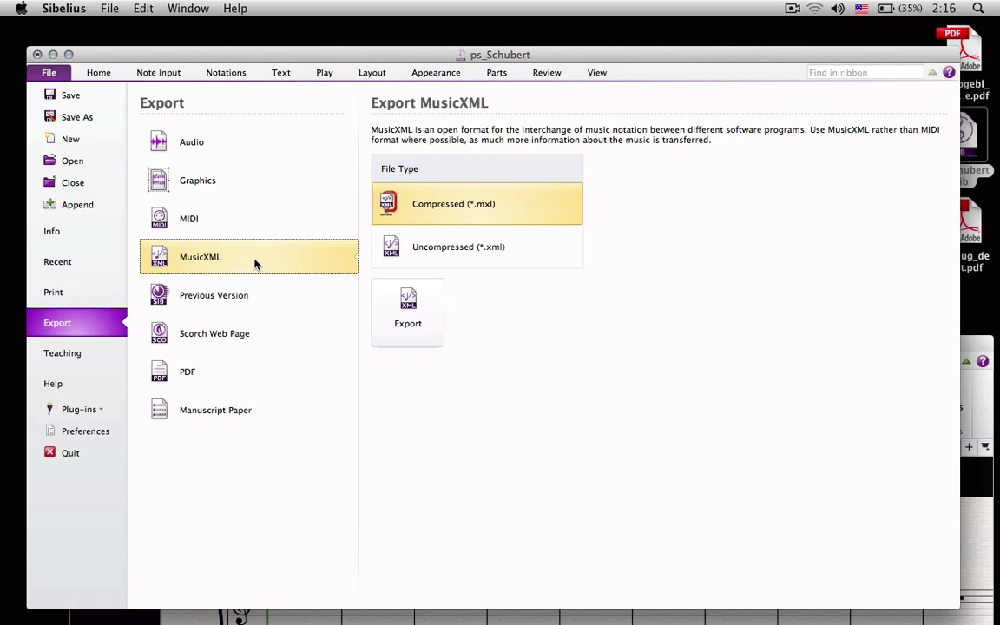
{"action": "left_click", "coordinate": [181, 385]}
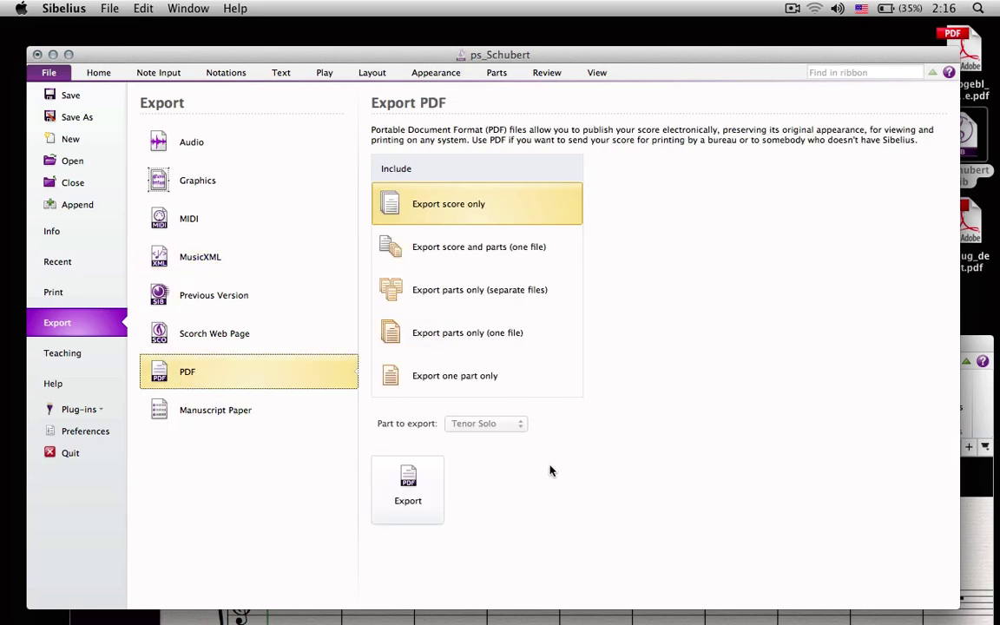
Step: Export ps_Schubert.pdf to the Desktop, review it in Acrobat, and close it
{"action": "left_click", "coordinate": [409, 483]}
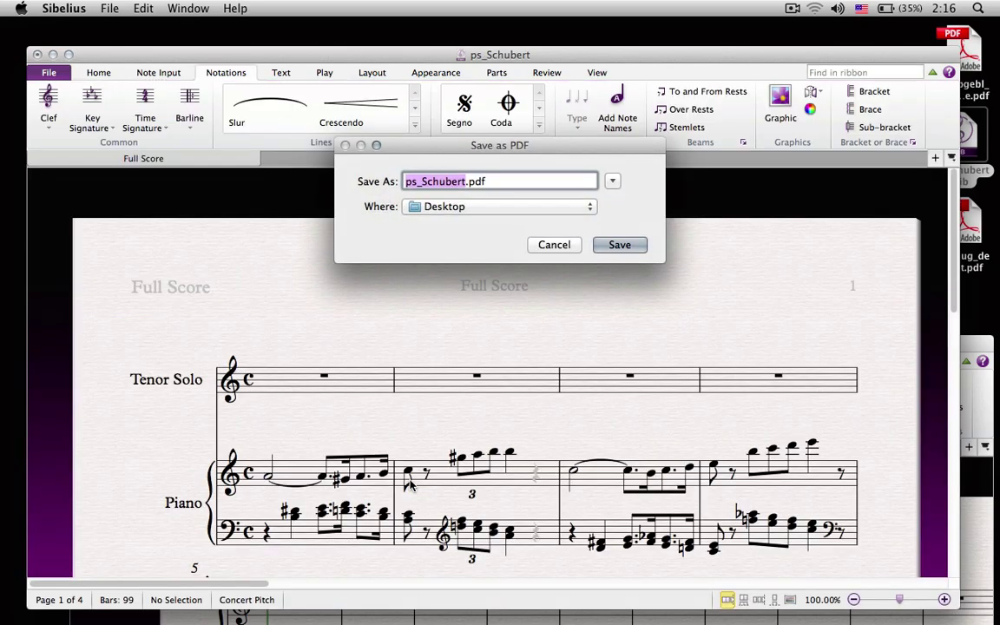
{"action": "left_click", "coordinate": [612, 245]}
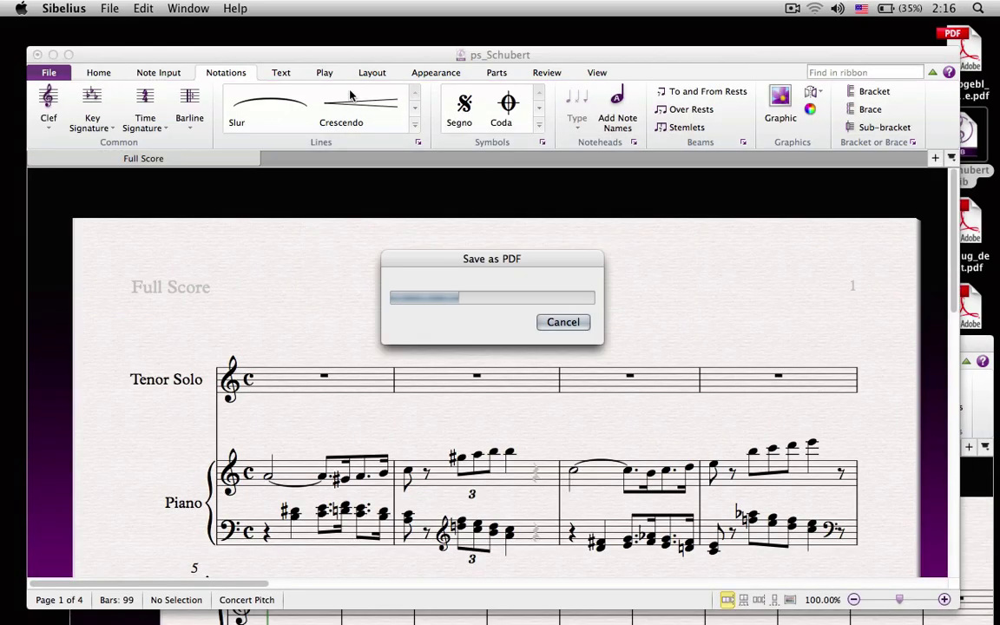
{"action": "key", "text": "F11"}
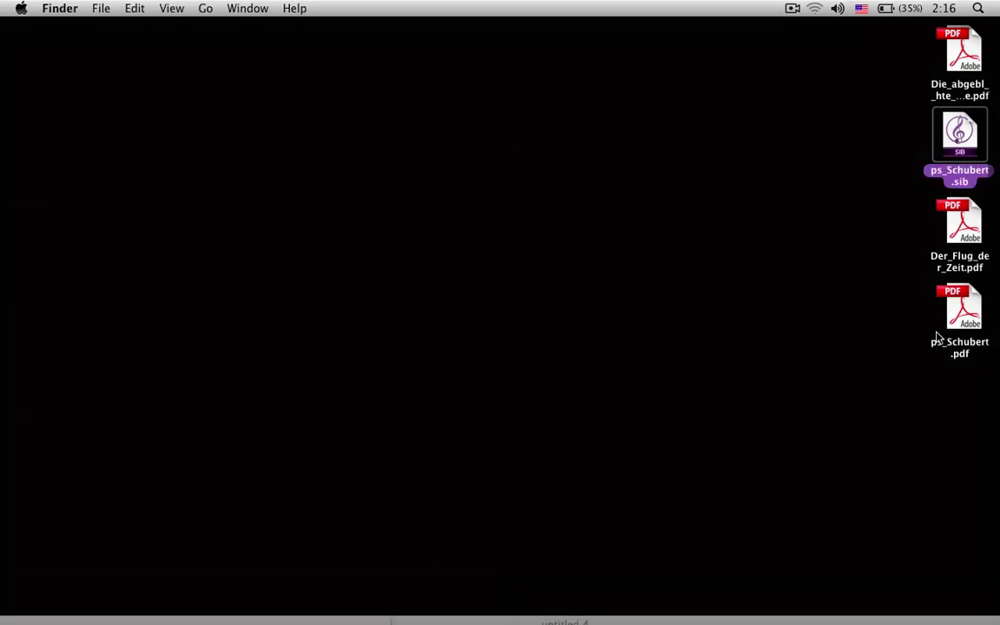
{"action": "double_click", "coordinate": [959, 308]}
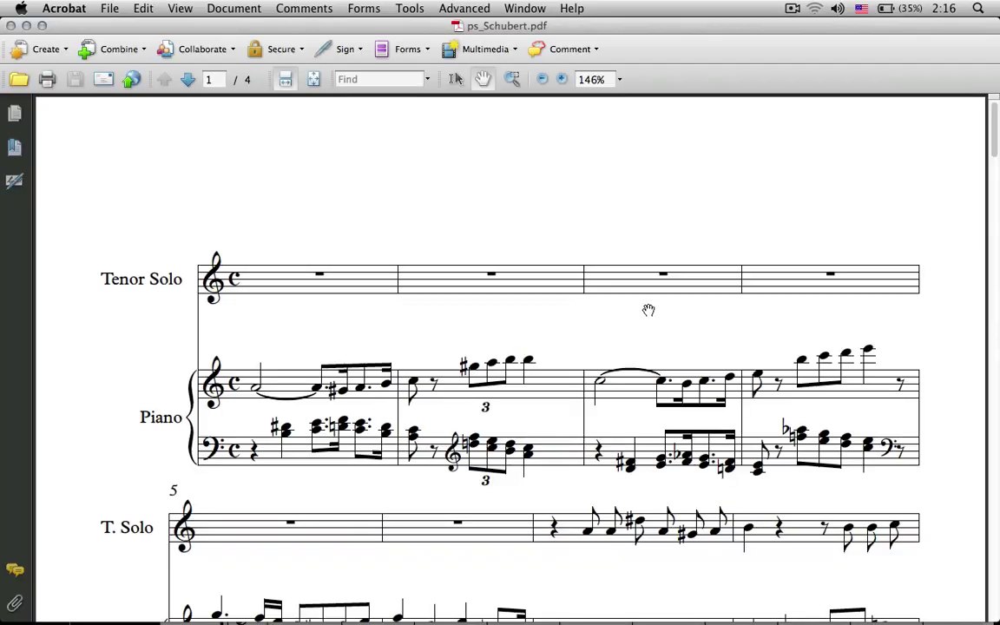
{"action": "scroll", "coordinate": [648, 310], "scroll_direction": "down", "scroll_amount": 6}
{"action": "scroll", "coordinate": [648, 310], "scroll_direction": "up", "scroll_amount": 3}
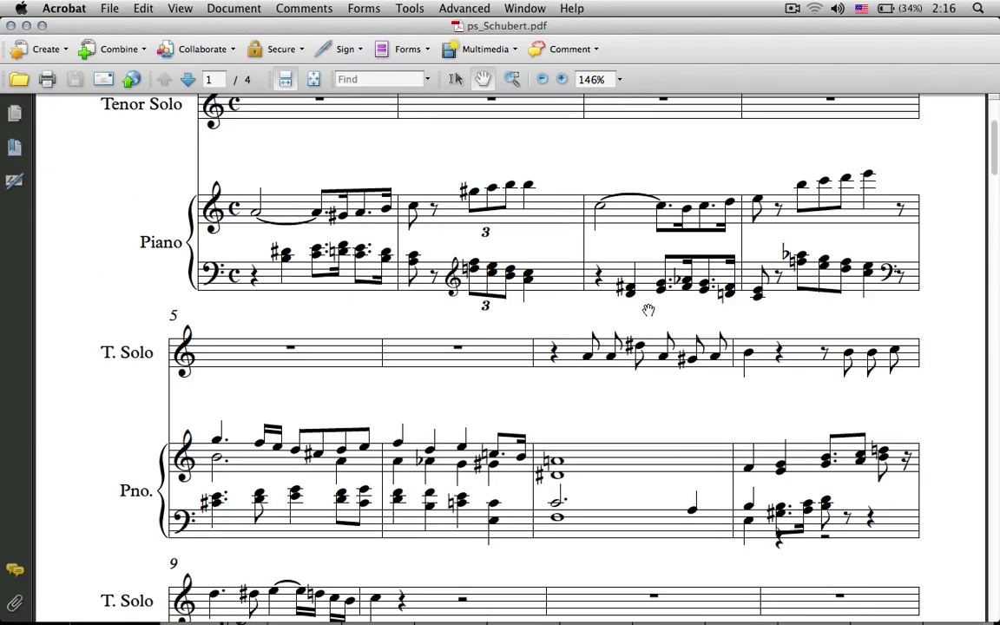
{"action": "key", "text": "super+w"}
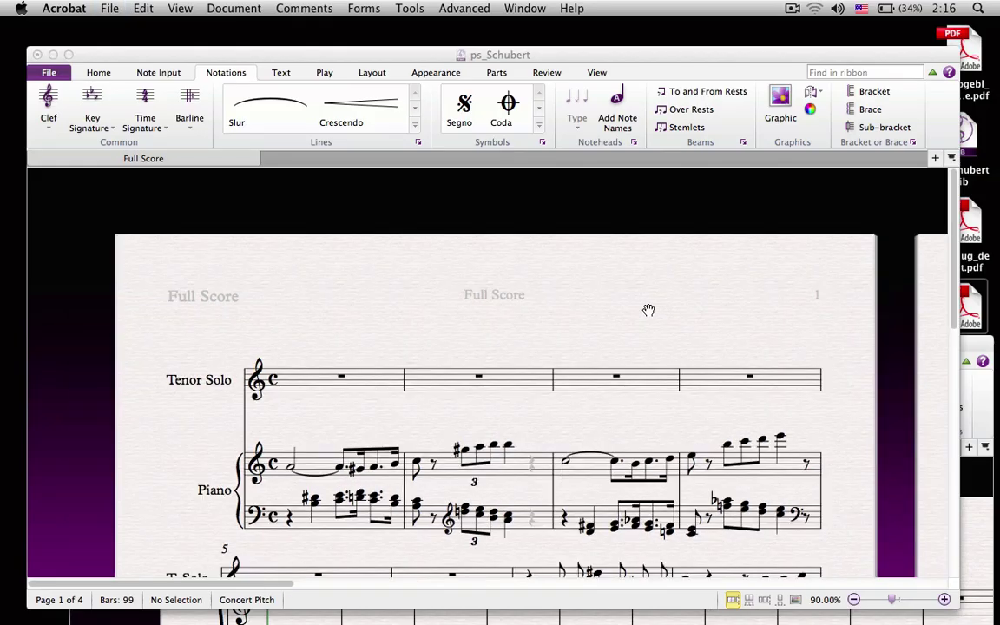